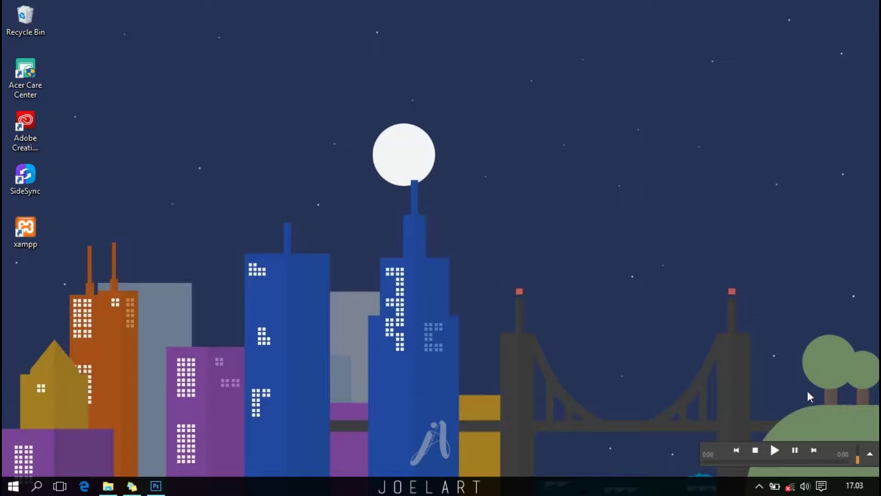
Restore Photoshop, close the McLaren image through its save prompt, and close 02.jpg
click(158, 487)
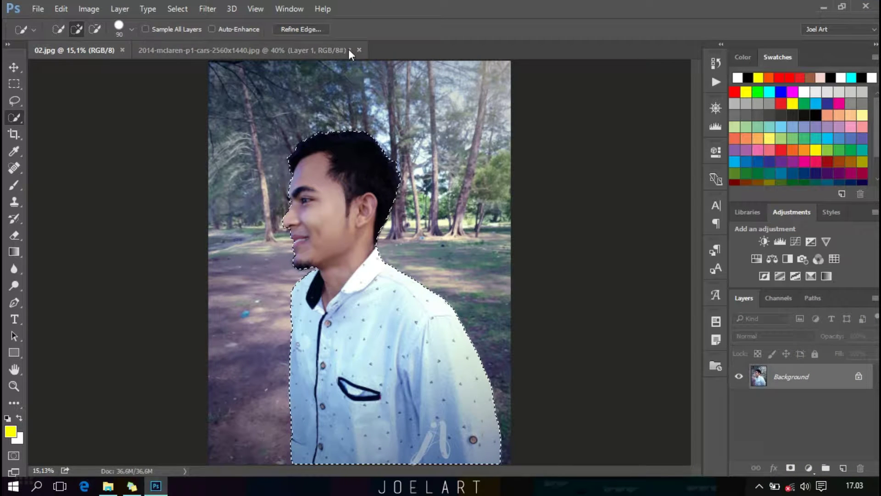
click(360, 47)
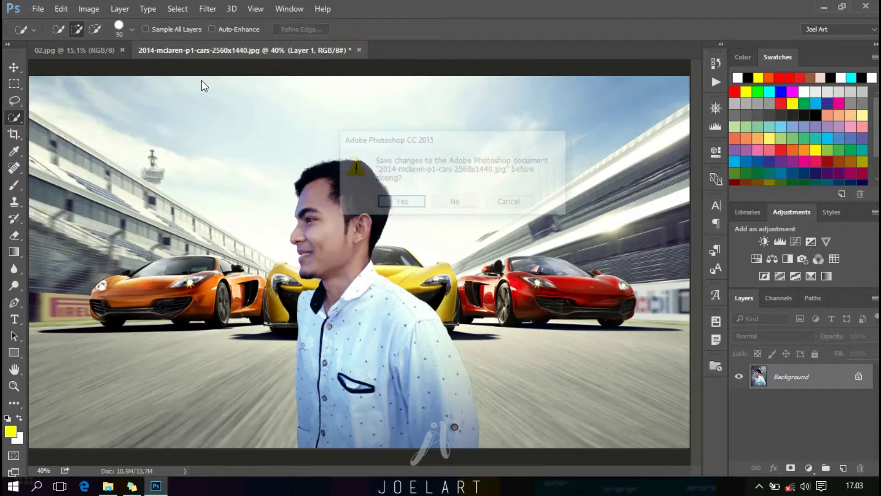
click(466, 206)
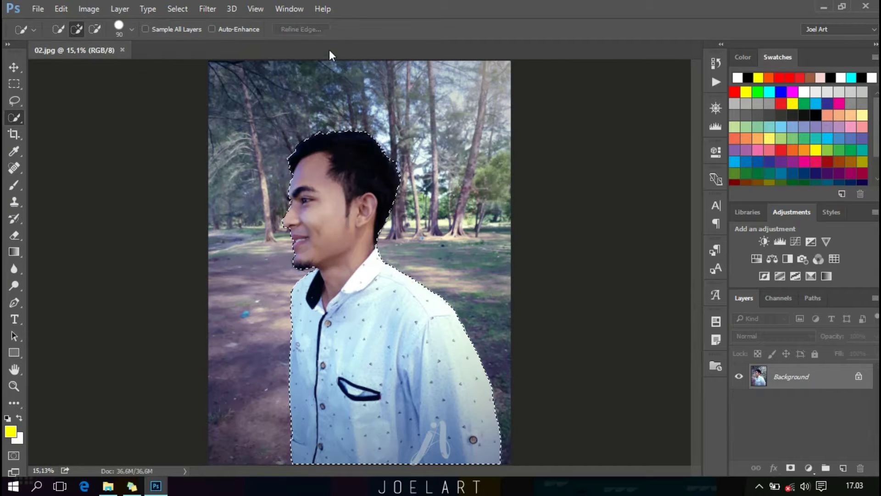
click(122, 50)
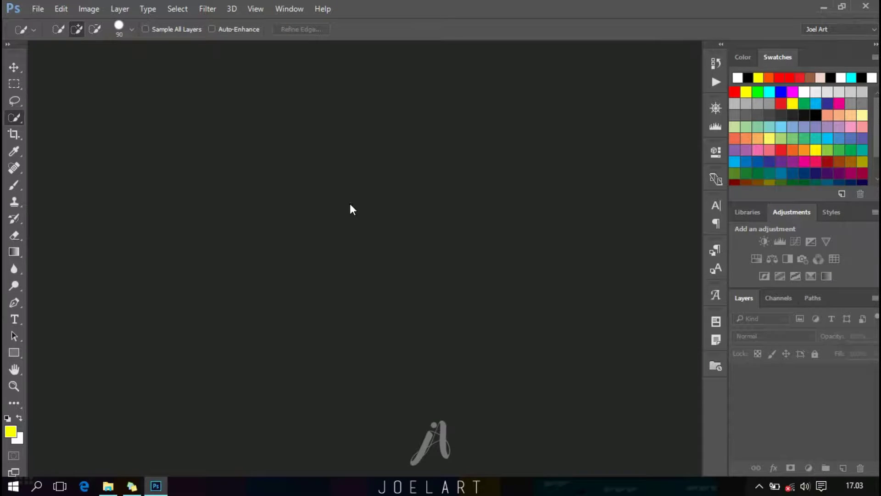
Minimize Photoshop so the Windows desktop shows
click(35, 9)
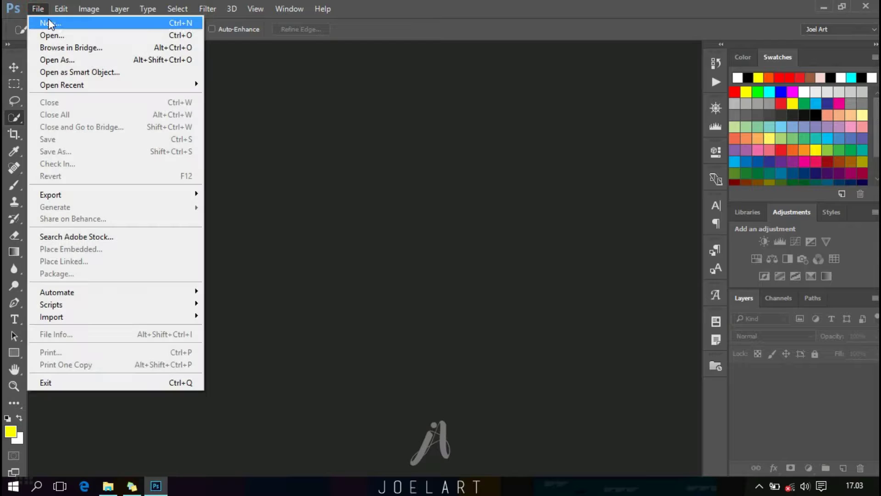
click(56, 36)
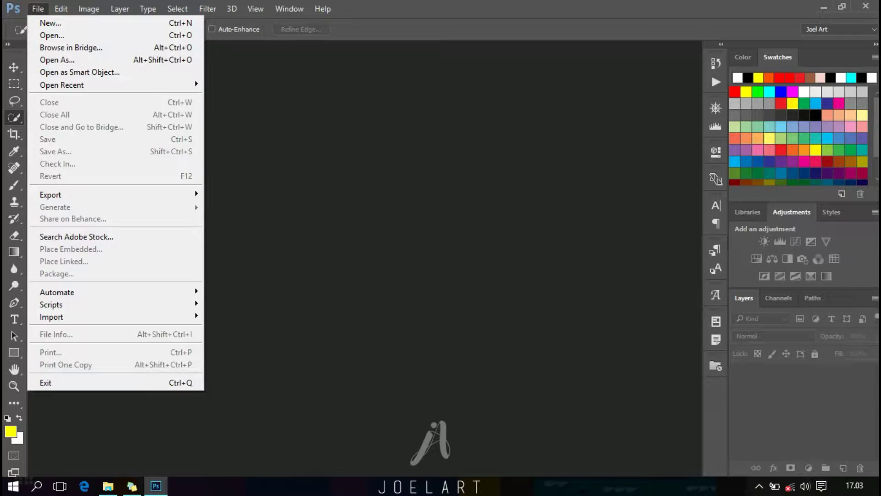
click(828, 7)
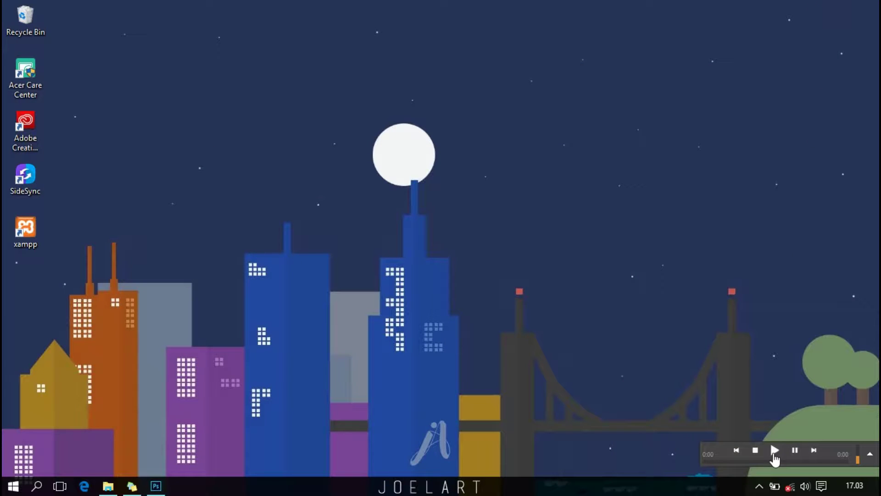
Play the music mix in the mini player and restore the empty Photoshop window
click(775, 452)
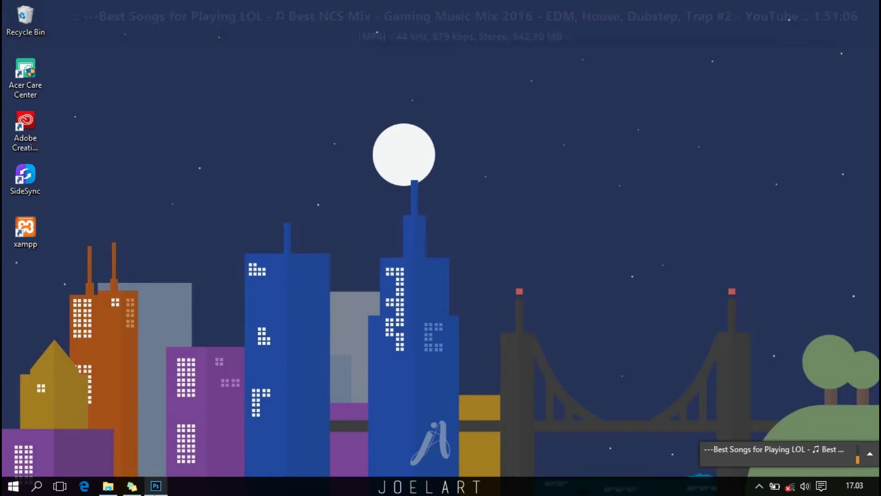
click(156, 436)
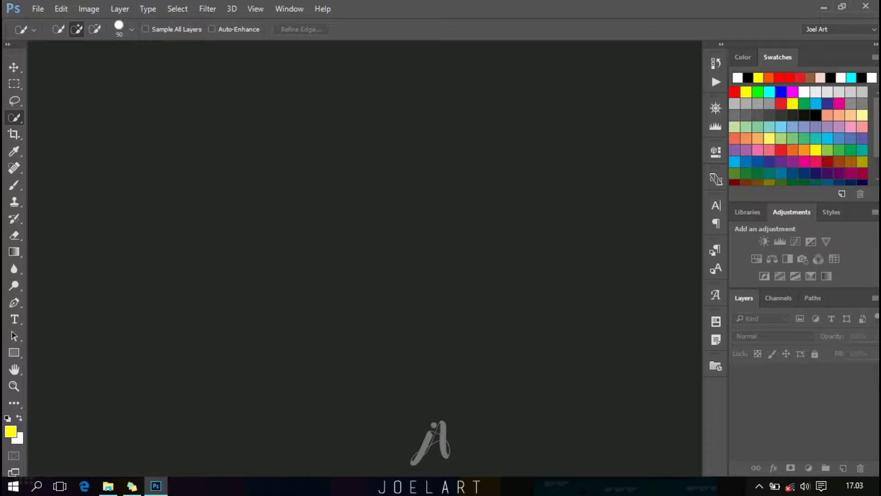
Open the Homer banner yec3dlcxtw637t.jpg from the Downloads folder, not Untitled-3
click(34, 8)
click(85, 37)
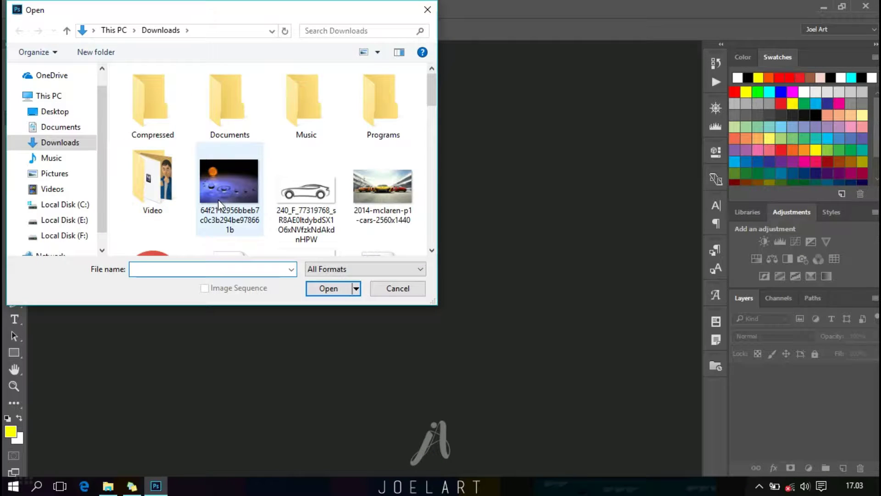
scroll(176, 219, down, 3)
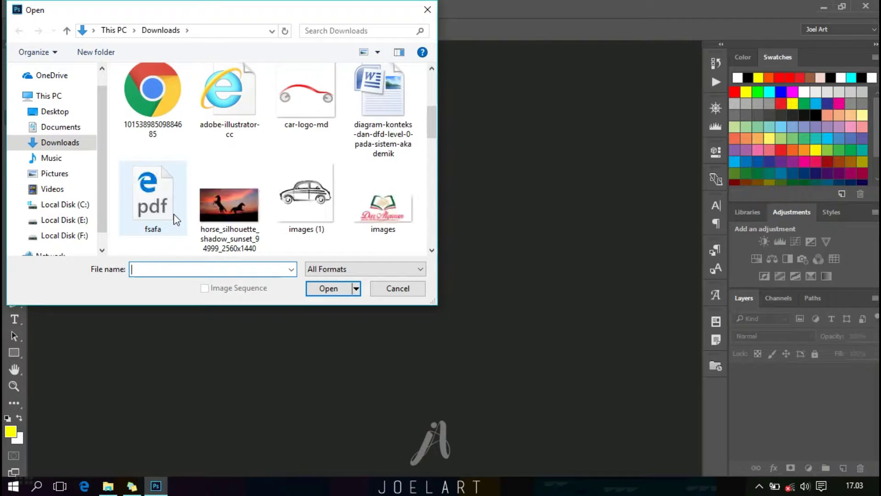
scroll(176, 219, down, 3)
scroll(176, 219, up, 5)
scroll(176, 220, down, 5)
scroll(176, 219, down, 2)
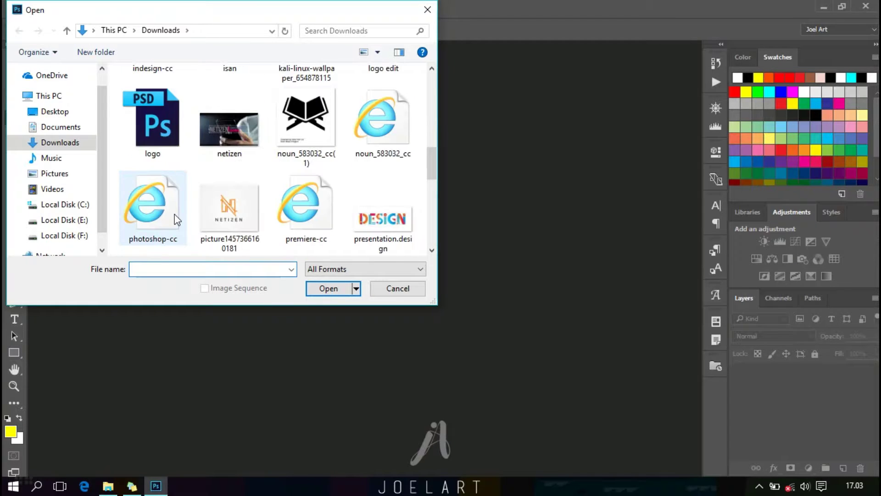
scroll(176, 219, down, 4)
scroll(176, 219, down, 2)
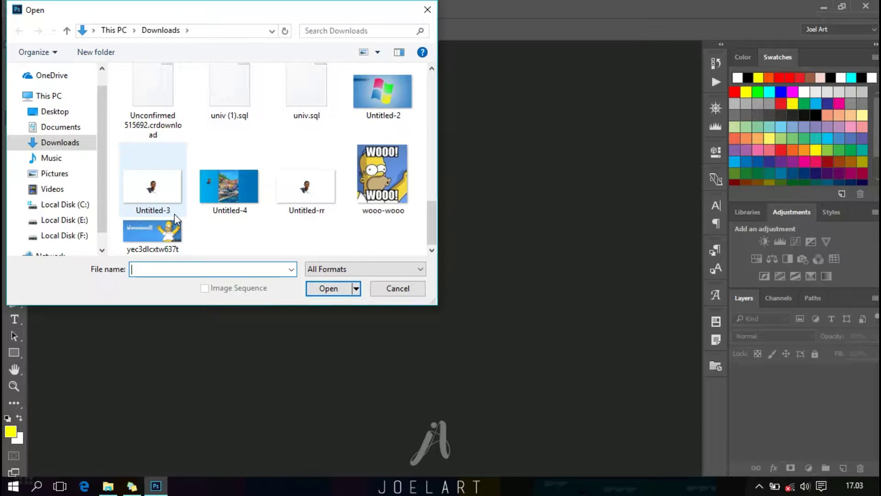
scroll(176, 220, up, 5)
scroll(175, 220, up, 3)
scroll(176, 219, up, 2)
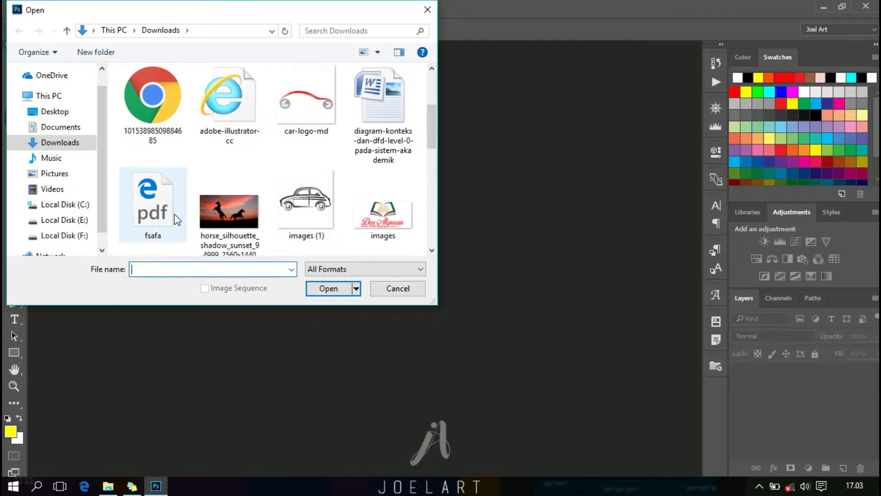
scroll(176, 219, up, 2)
scroll(177, 219, up, 2)
scroll(177, 219, down, 2)
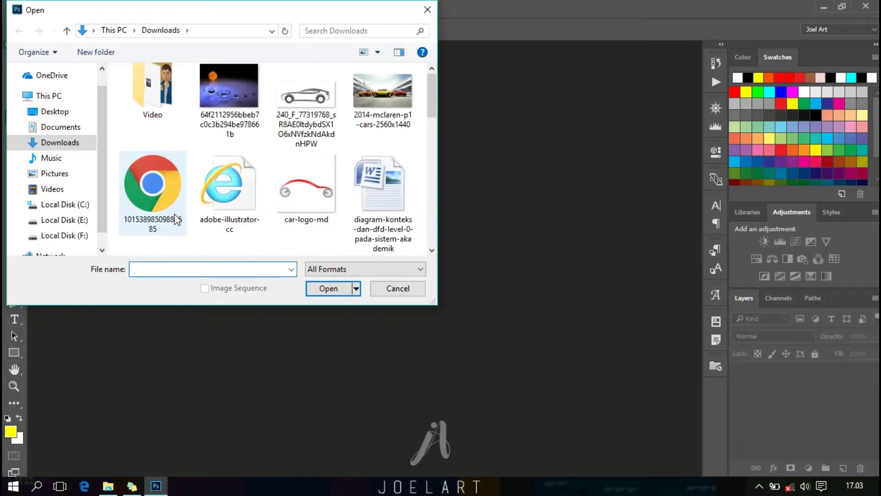
scroll(177, 220, down, 2)
scroll(178, 219, down, 2)
scroll(177, 219, down, 3)
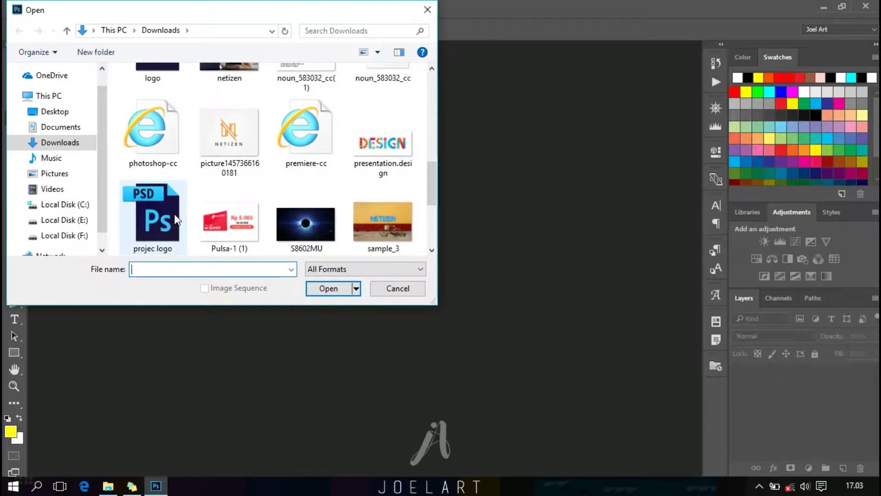
scroll(177, 220, up, 2)
scroll(177, 220, up, 3)
scroll(177, 219, up, 1)
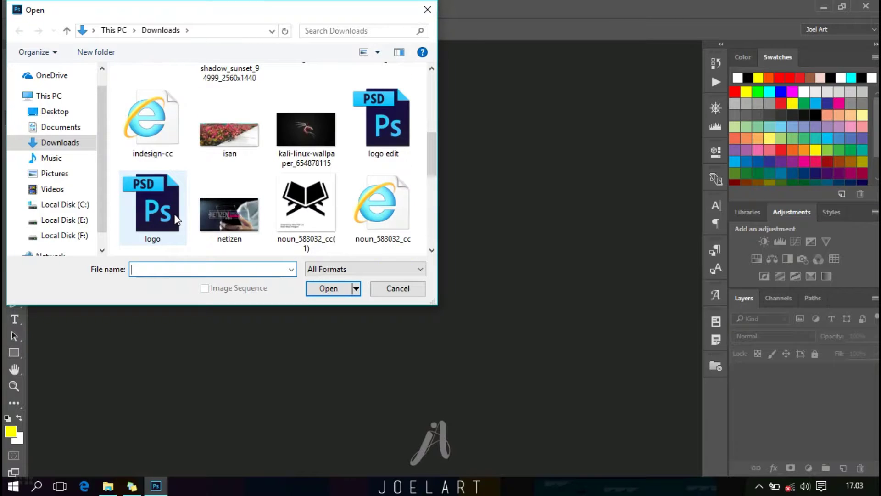
scroll(177, 219, down, 3)
scroll(178, 220, down, 2)
scroll(178, 220, down, 2)
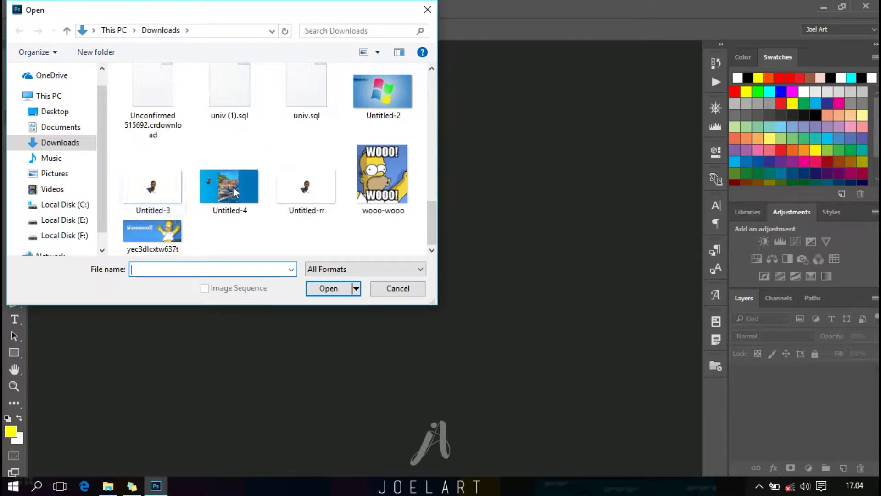
click(161, 190)
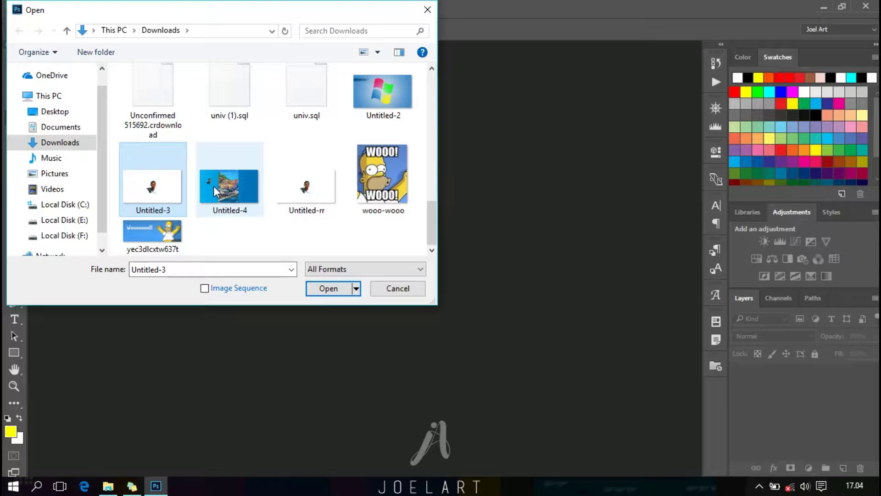
scroll(213, 186, up, 3)
scroll(220, 188, down, 3)
scroll(220, 188, down, 1)
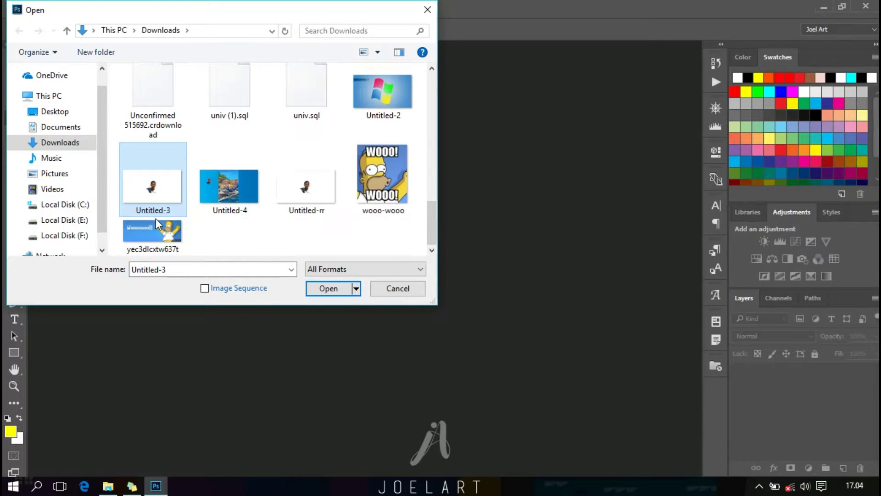
click(160, 226)
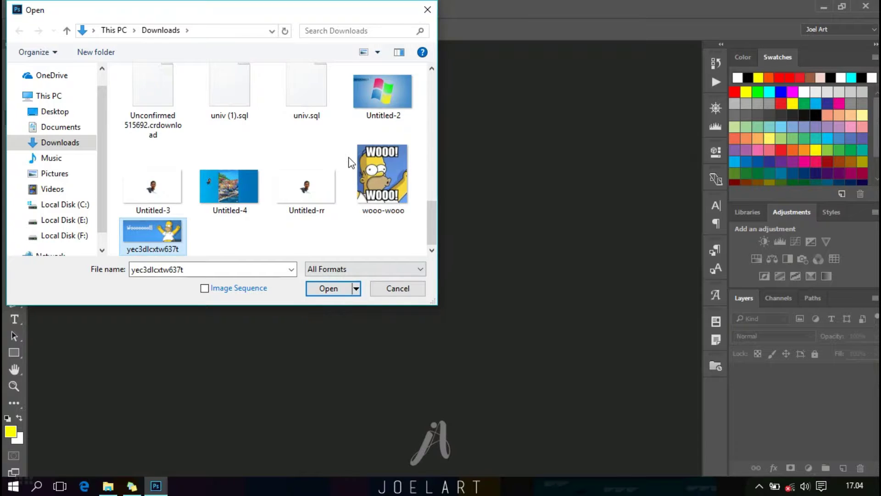
scroll(351, 163, up, 3)
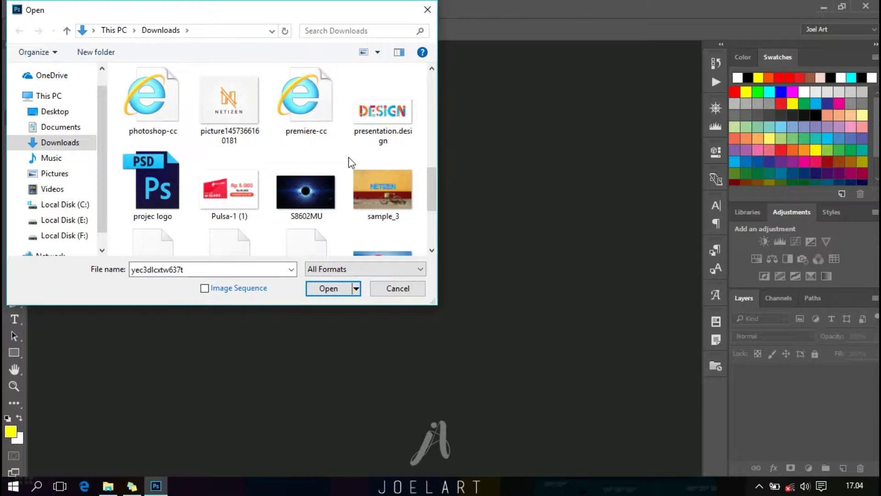
scroll(352, 163, down, 3)
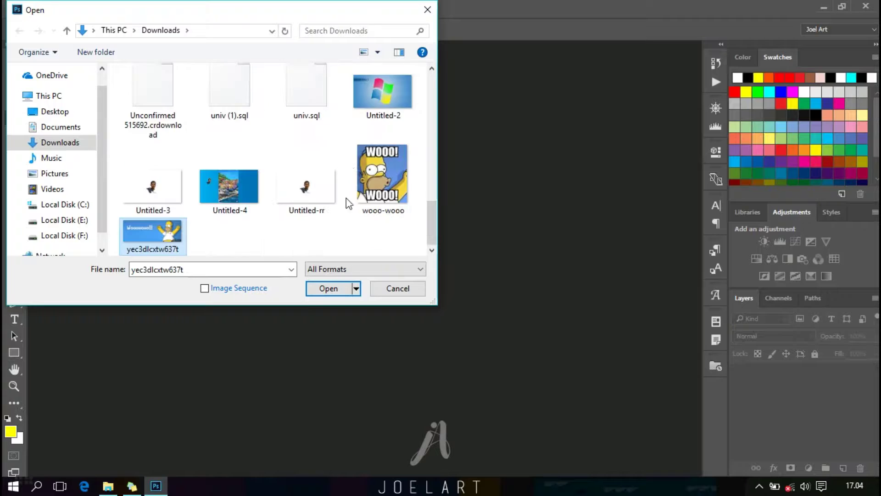
click(329, 290)
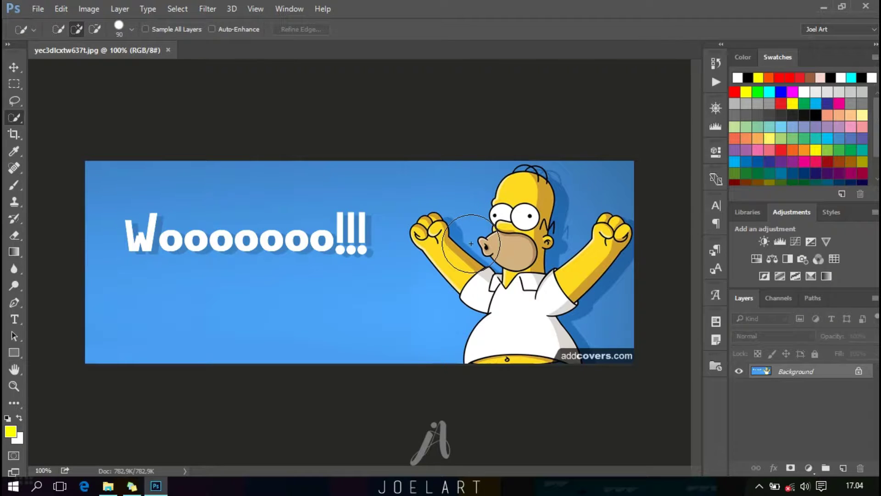
Switch to the Magic Wand Tool and test it on Homer's head and raised fist
key(bracketleft)
key(bracketleft)
key(bracketleft)
key(bracketleft)
key(bracketleft)
key(bracketleft)
key(bracketleft)
right_click(15, 116)
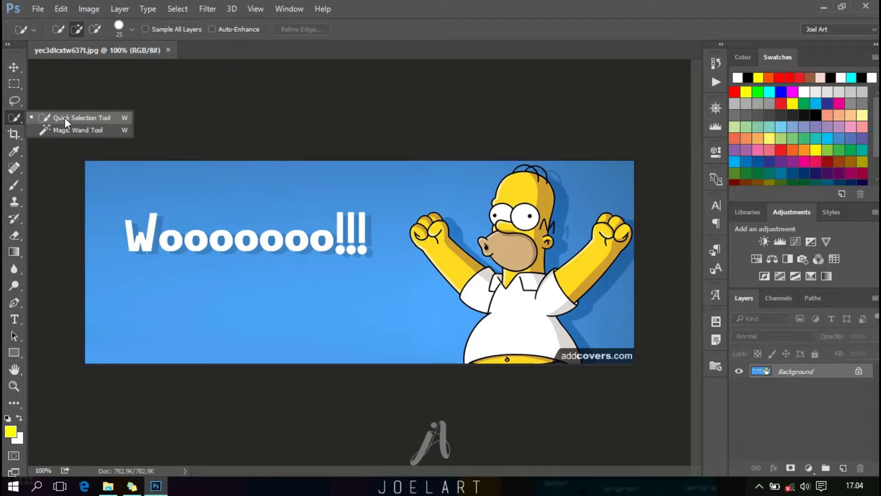
click(97, 130)
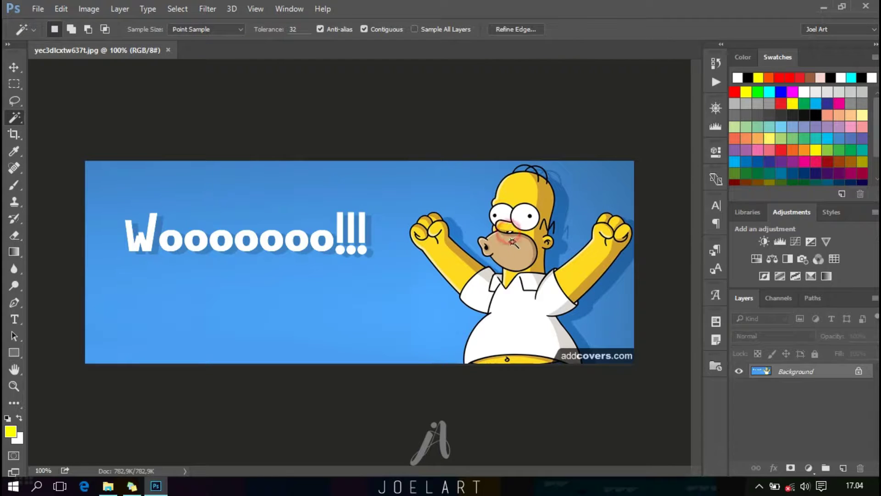
click(513, 195)
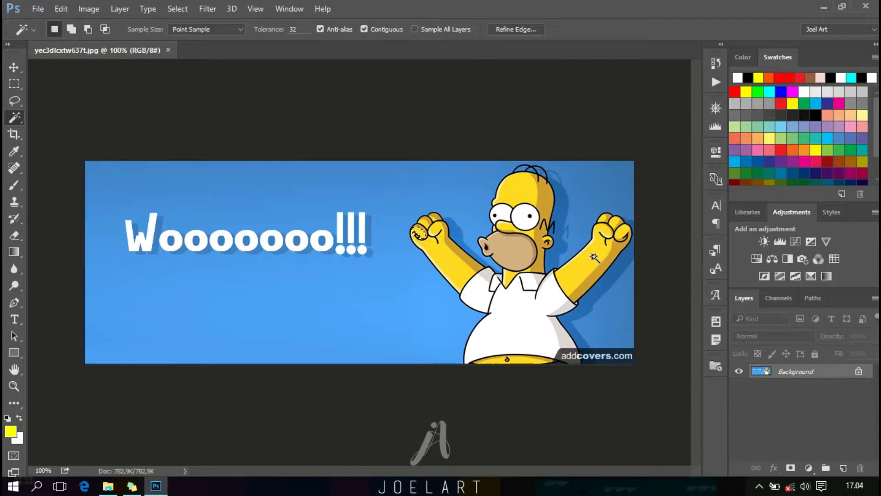
click(512, 218)
right_click(14, 118)
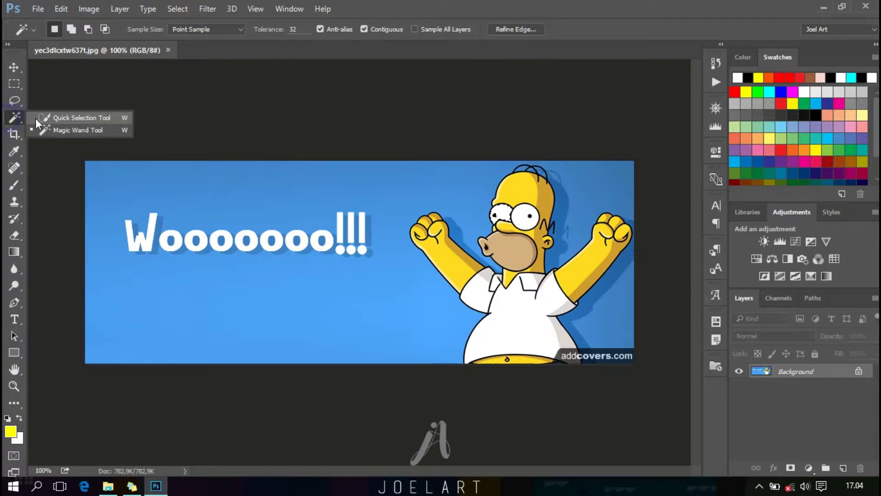
Quick-select Homer's head, body, left arm and face, then centre the view on him
click(60, 119)
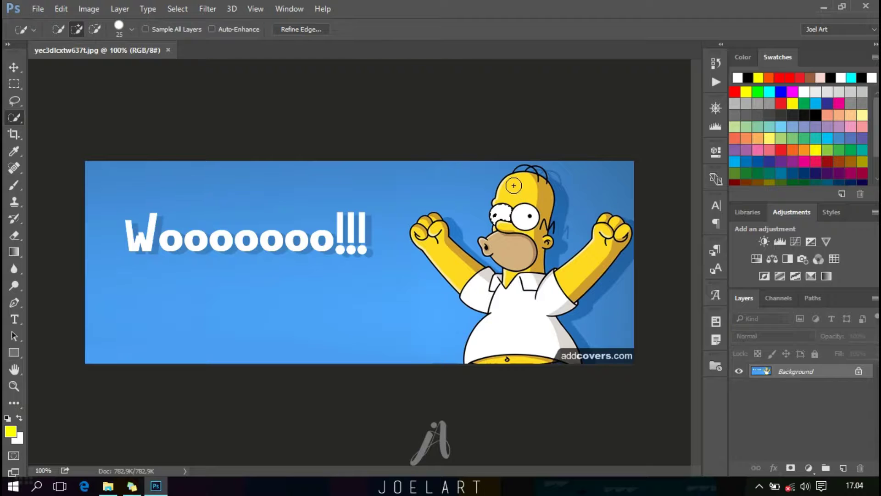
mouse_move(520, 190)
mouse_down()
mouse_move(434, 250)
mouse_move(475, 280)
mouse_move(612, 225)
mouse_up()
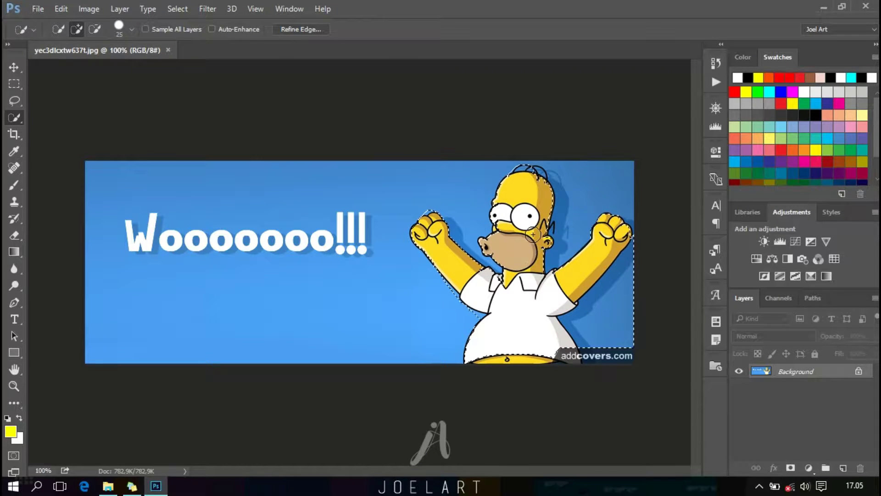
drag(538, 207, 506, 225)
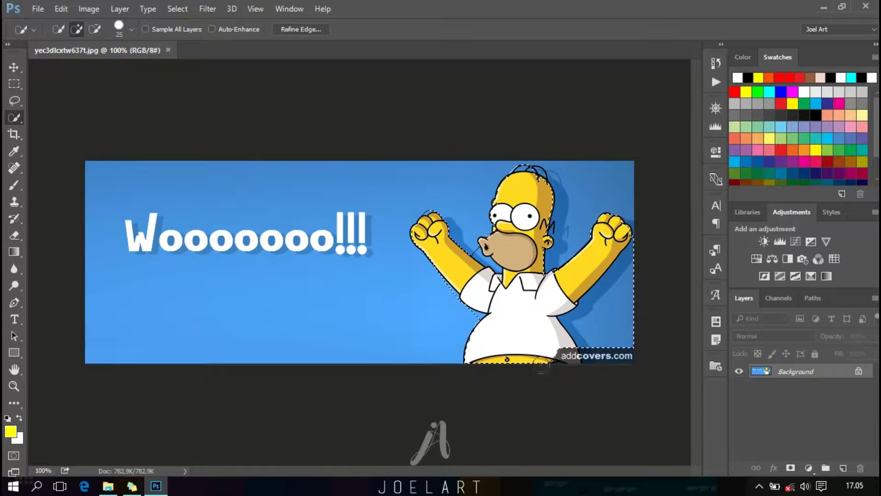
scroll(553, 381, up, 1)
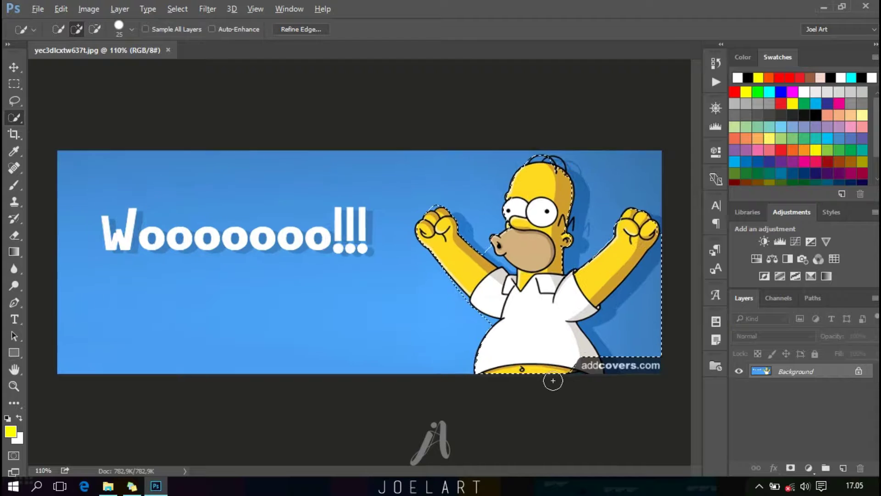
scroll(571, 335, up, 1)
scroll(571, 335, up, 1)
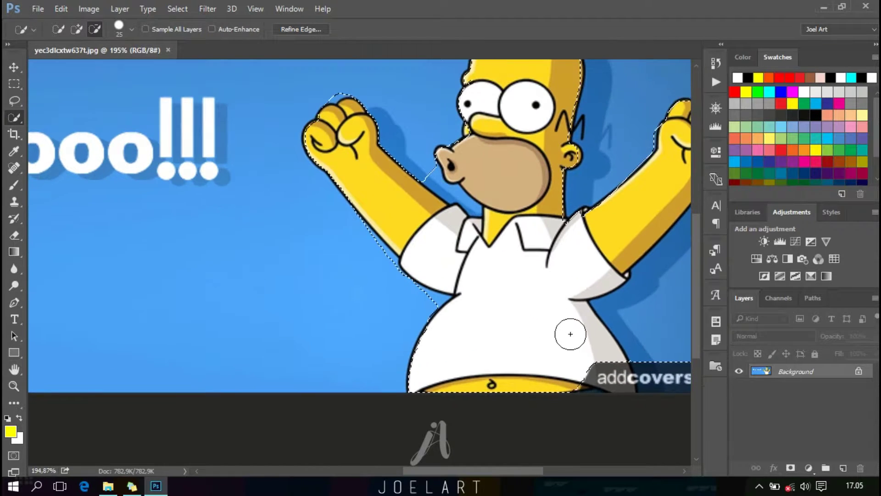
scroll(554, 309, up, 1)
drag(558, 309, 369, 330)
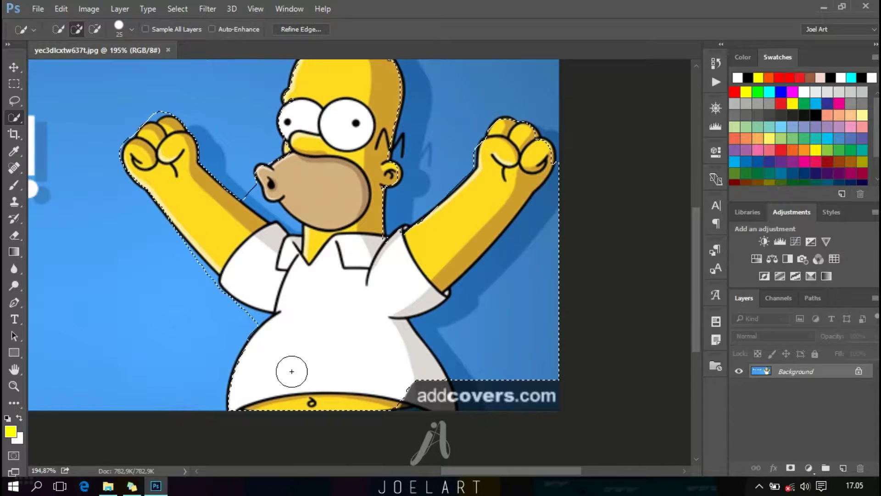
Add the shirt collar, eye, hair and top of the head to the selection
click(382, 250)
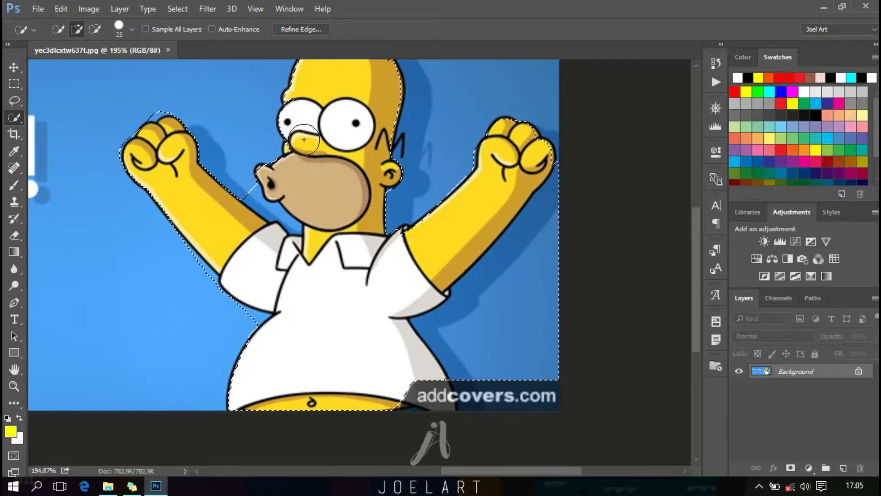
click(298, 103)
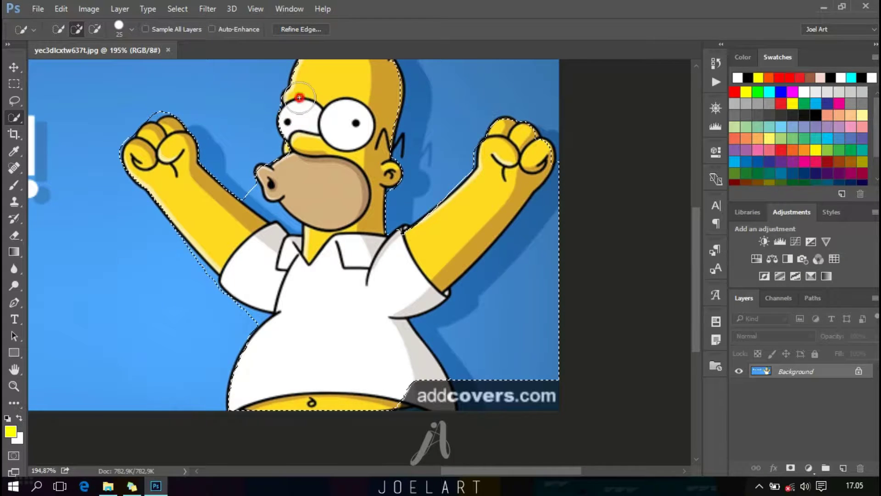
scroll(299, 97, up, 2)
click(309, 100)
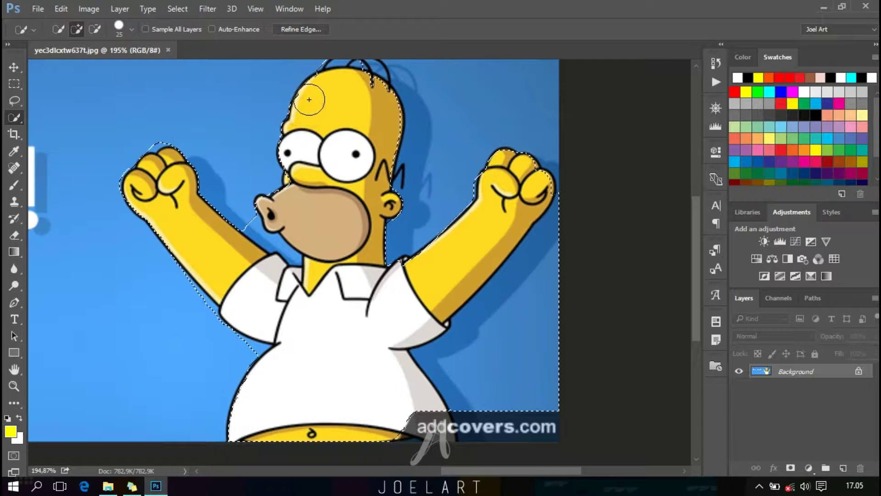
mouse_move(310, 96)
mouse_down()
mouse_move(376, 98)
mouse_move(340, 109)
mouse_up()
scroll(355, 106, up, 1)
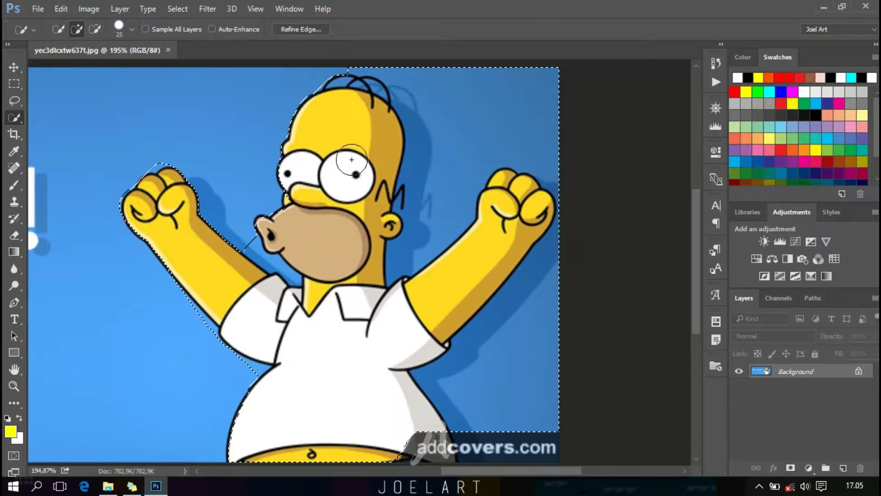
Subtract background around the head, under the chin and along the armpit with a smaller brush
drag(432, 133, 407, 137)
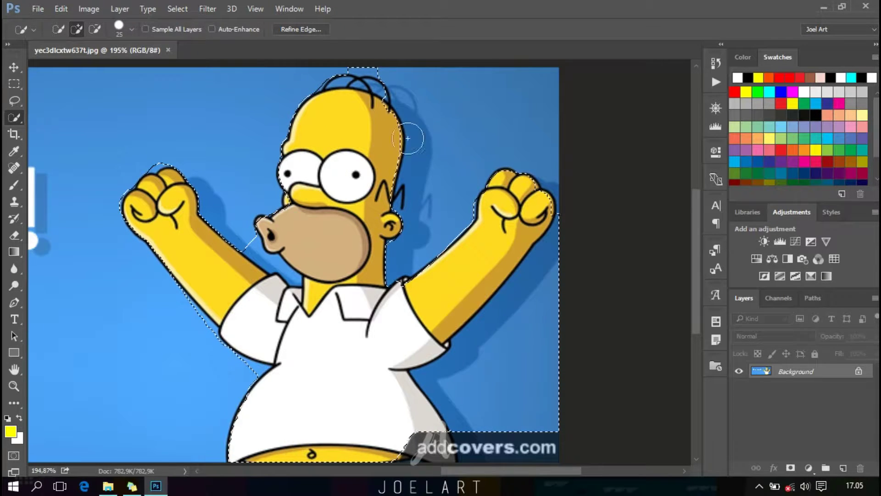
drag(408, 75, 363, 64)
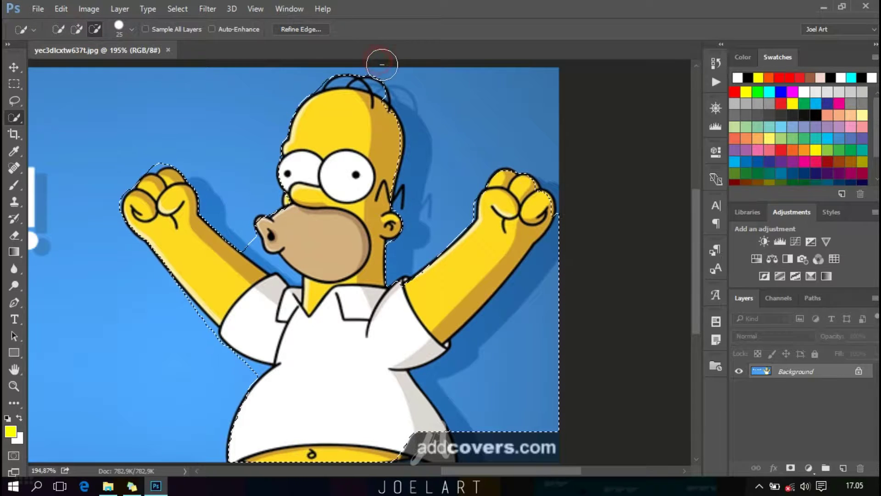
drag(351, 120, 372, 113)
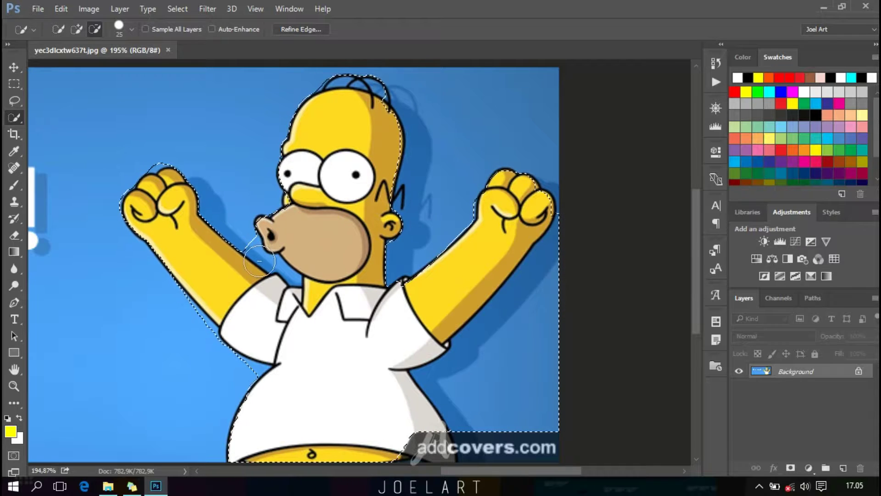
key(bracketleft)
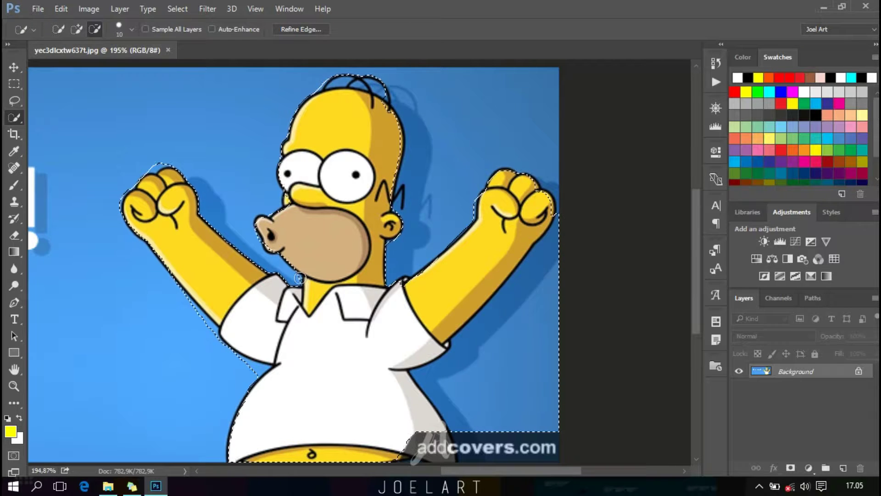
mouse_move(283, 267)
mouse_down()
mouse_move(258, 252)
mouse_move(289, 276)
mouse_up()
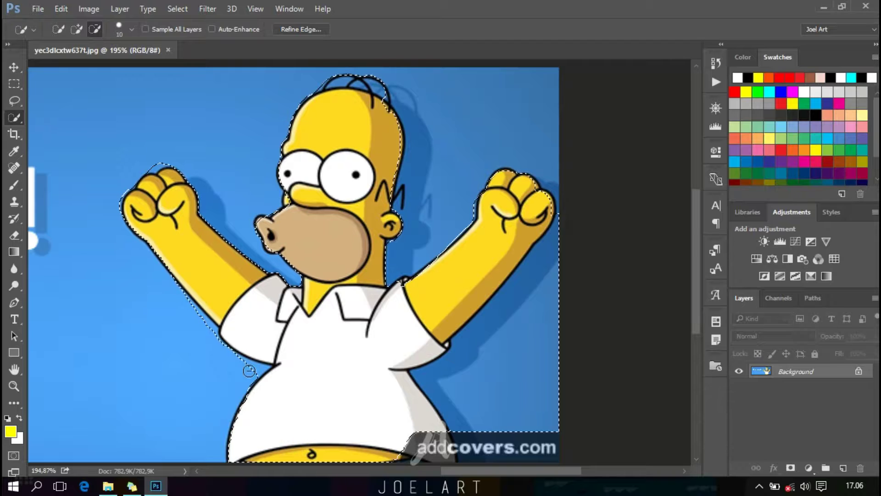
mouse_move(258, 368)
mouse_down()
mouse_move(224, 352)
mouse_move(179, 295)
mouse_up()
scroll(264, 410, down, 2)
scroll(268, 413, down, 1)
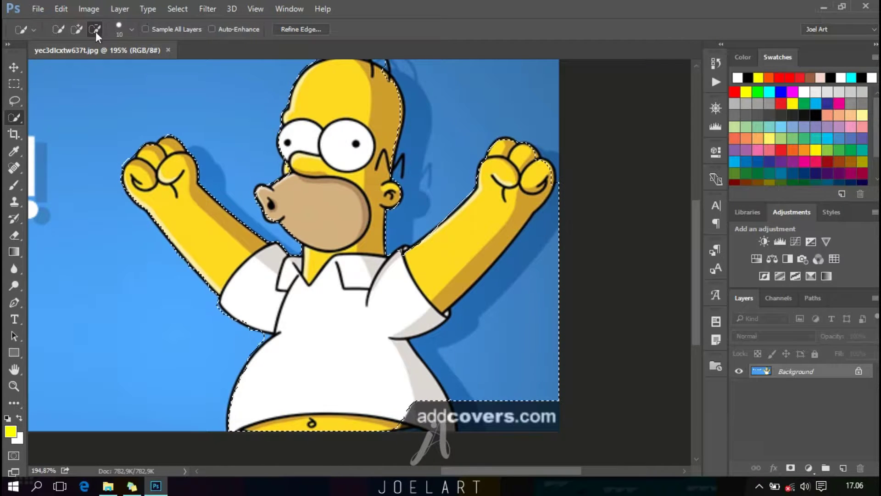
Switch to Add to selection and add Homer's nose, keeping Quick Selection active
click(77, 30)
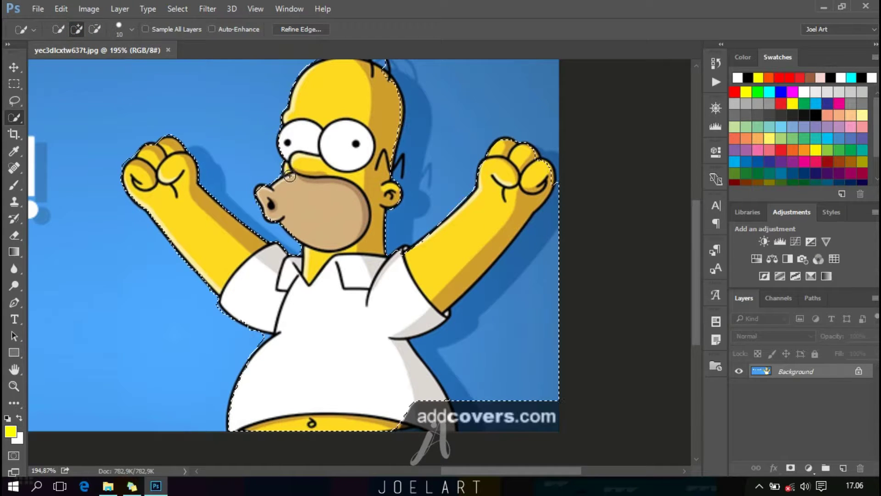
click(268, 200)
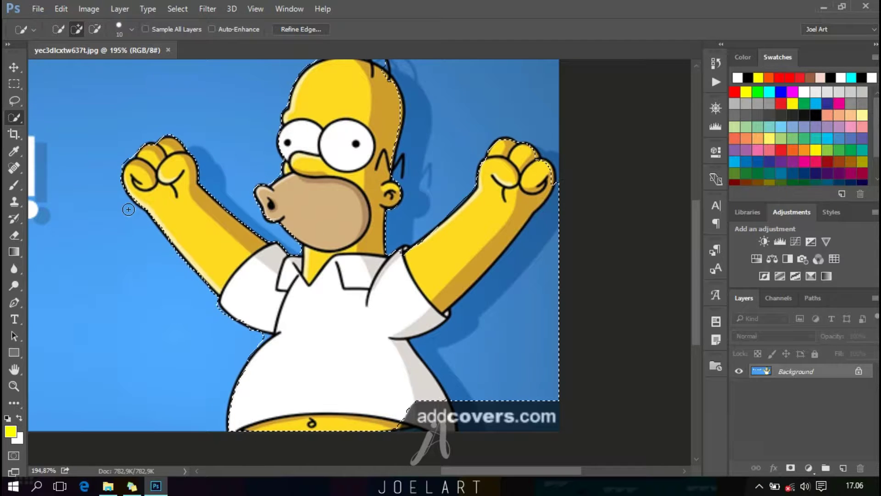
right_click(16, 116)
click(65, 117)
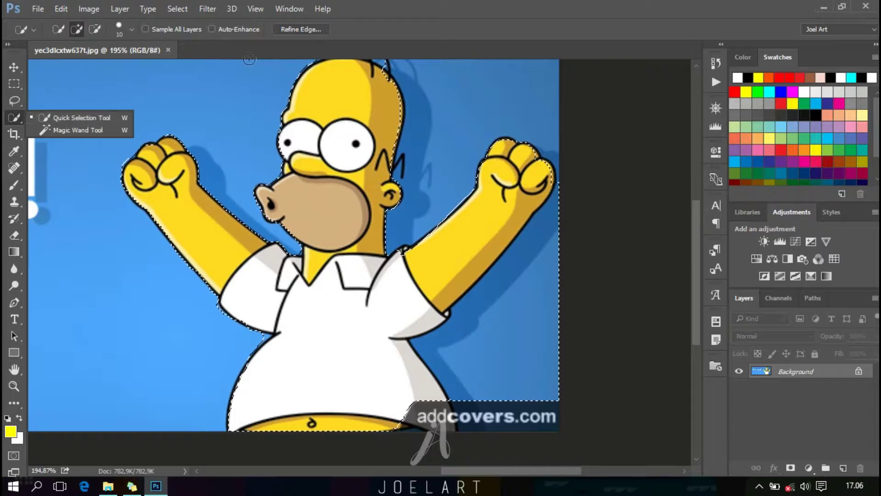
click(417, 40)
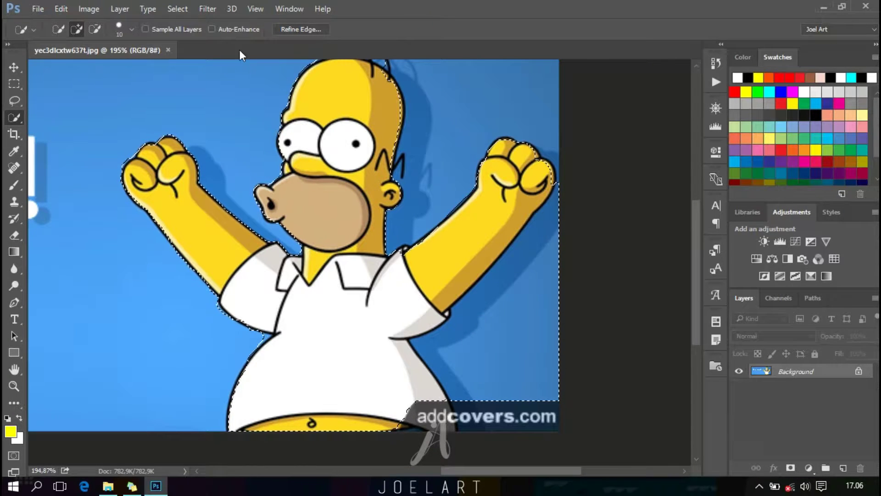
Zoom in and touch up the selection edge near the chin and collar
scroll(444, 349, down, 1)
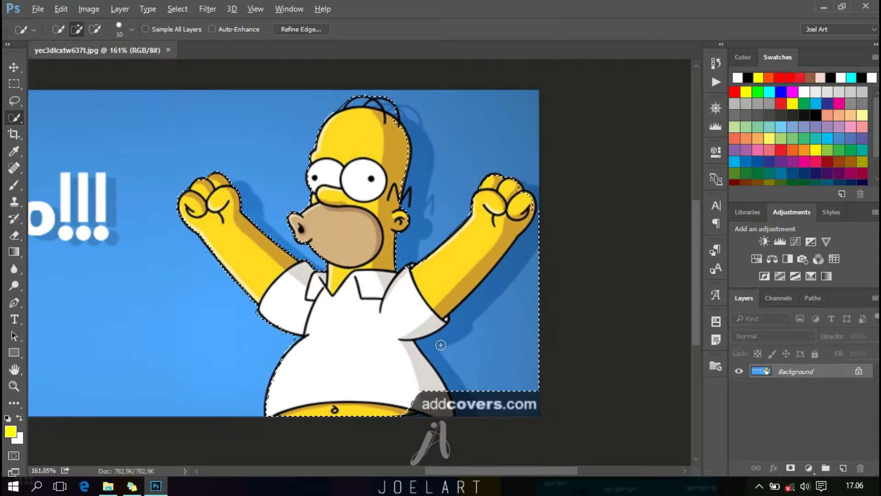
scroll(441, 345, down, 1)
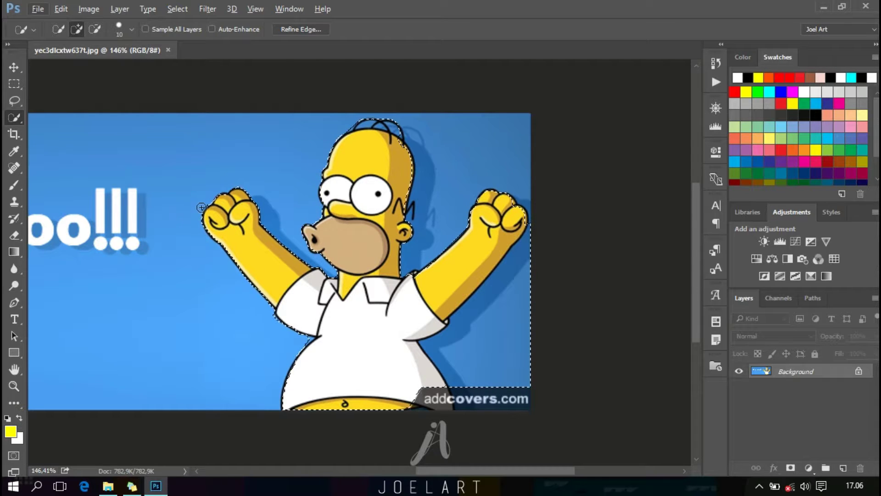
scroll(207, 203, up, 1)
scroll(204, 206, up, 1)
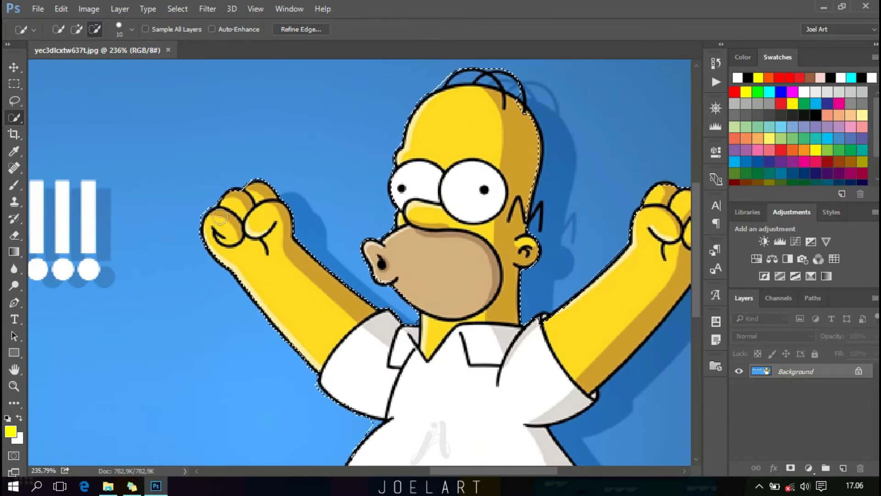
scroll(202, 211, up, 1)
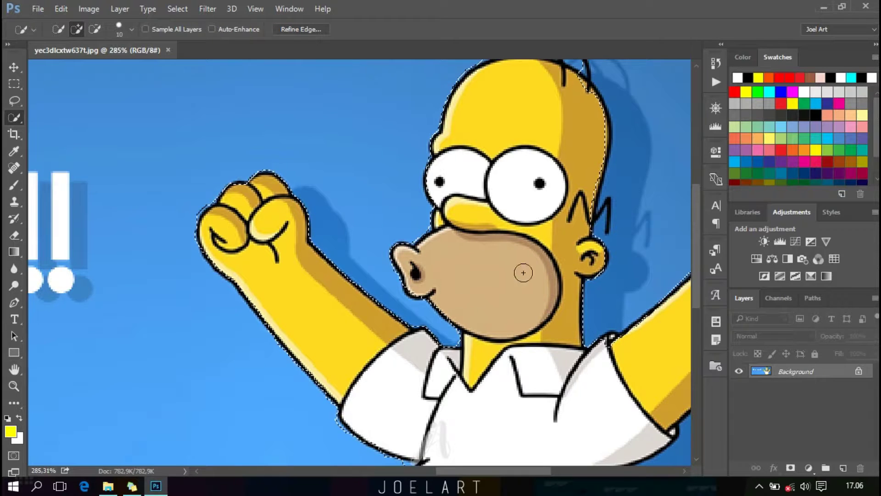
click(457, 341)
scroll(457, 340, down, 3)
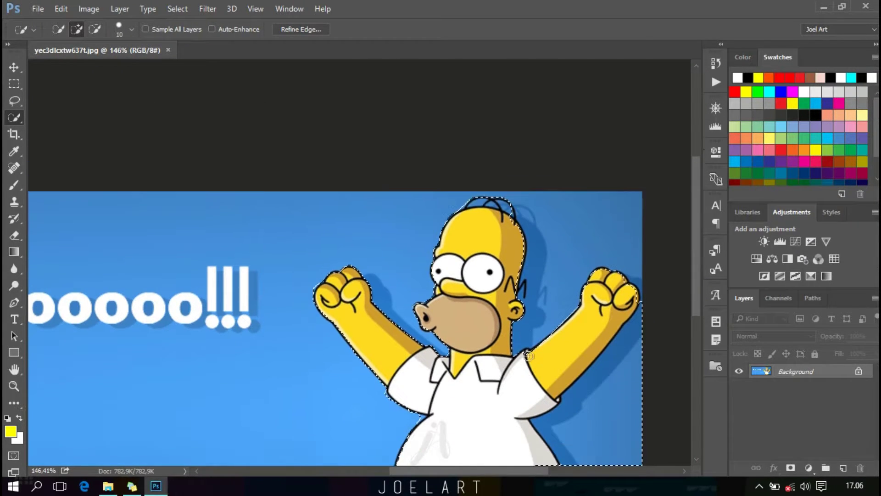
scroll(551, 427, down, 3)
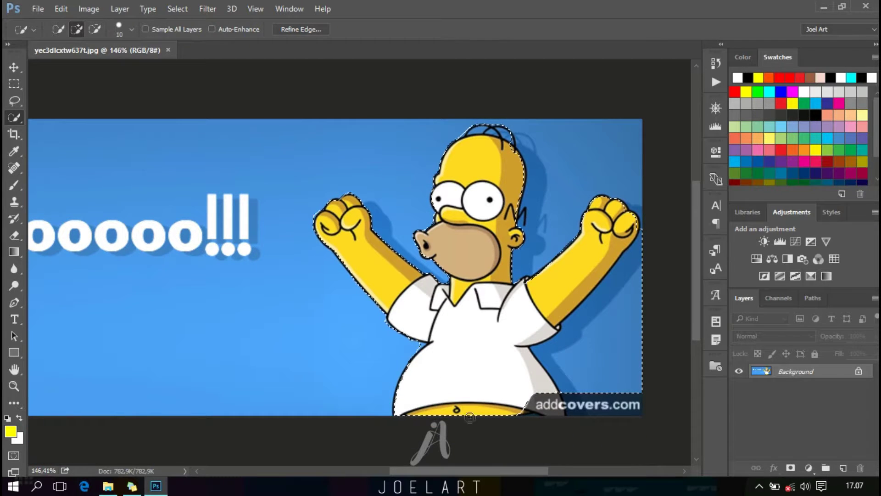
In Refine Edge, brush the hair, head, nose, left fist and shirt edges
click(306, 30)
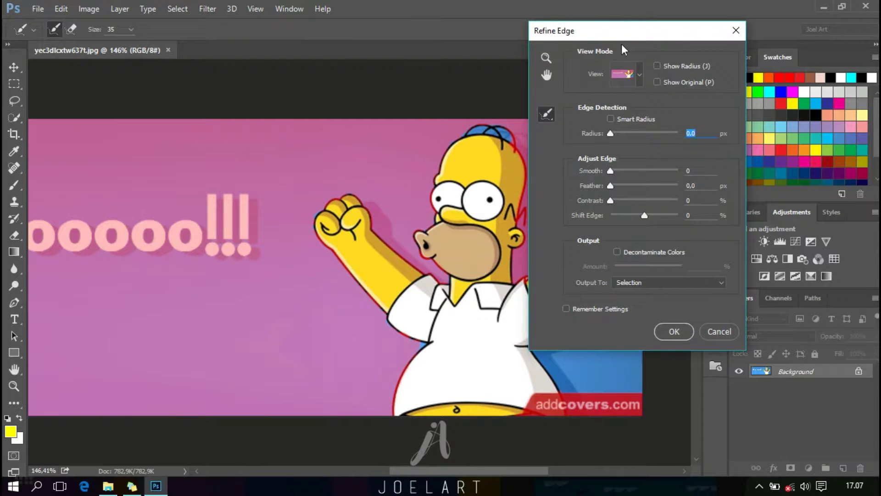
drag(619, 38, 708, 39)
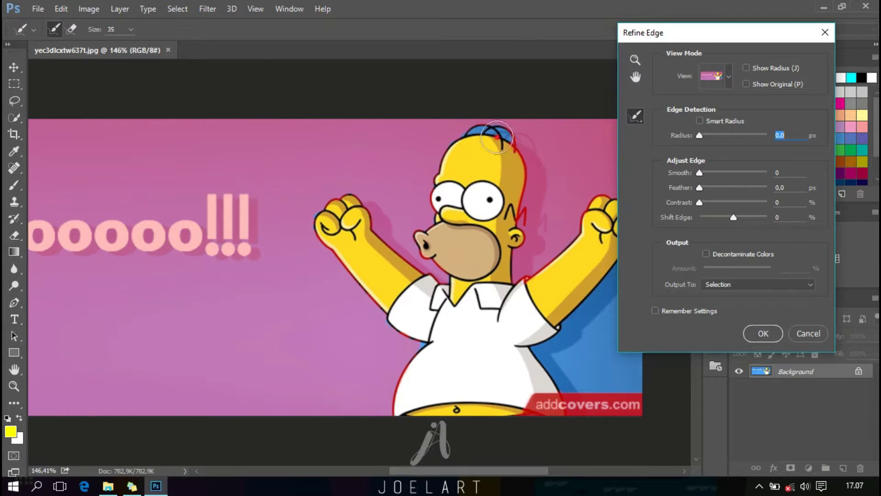
drag(497, 137, 452, 119)
drag(428, 150, 424, 165)
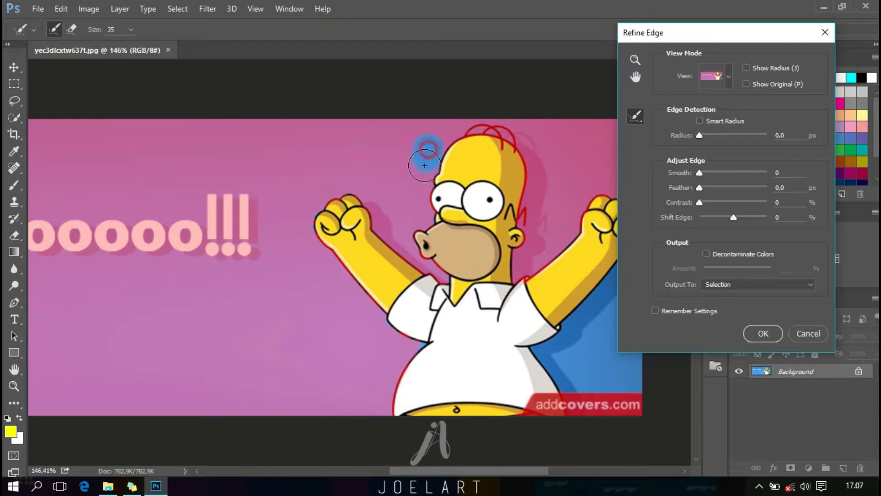
click(419, 181)
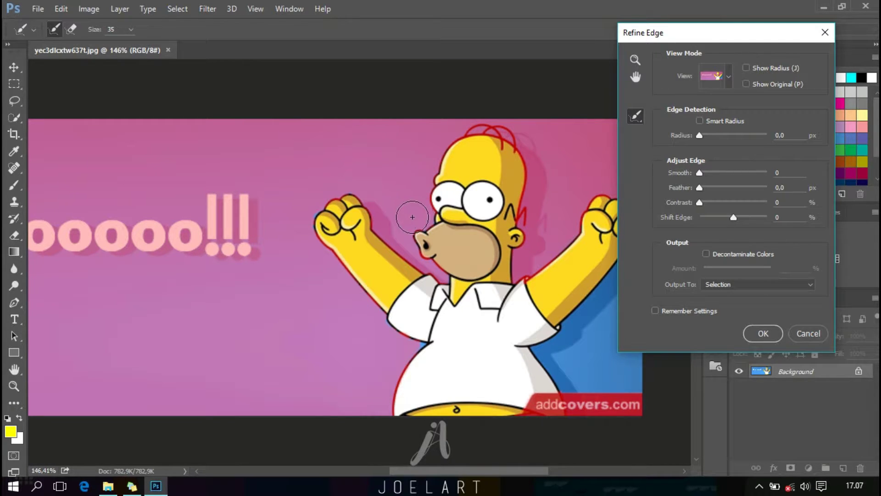
click(413, 214)
click(421, 216)
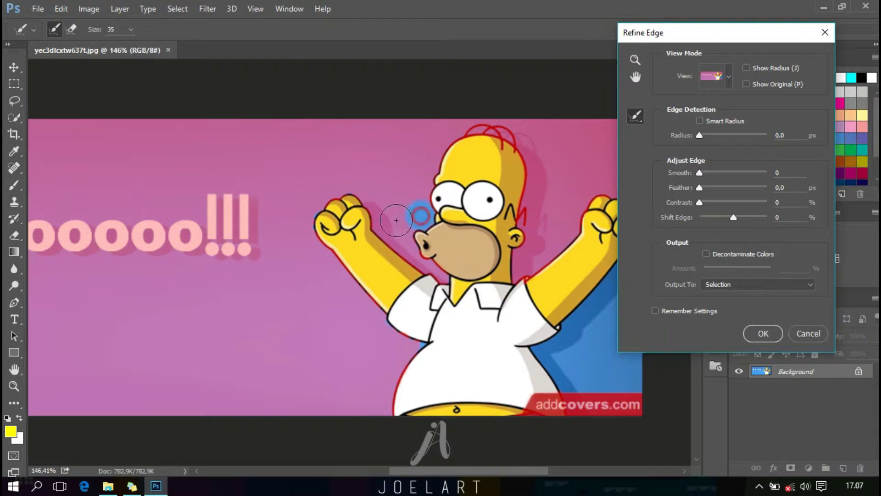
click(305, 211)
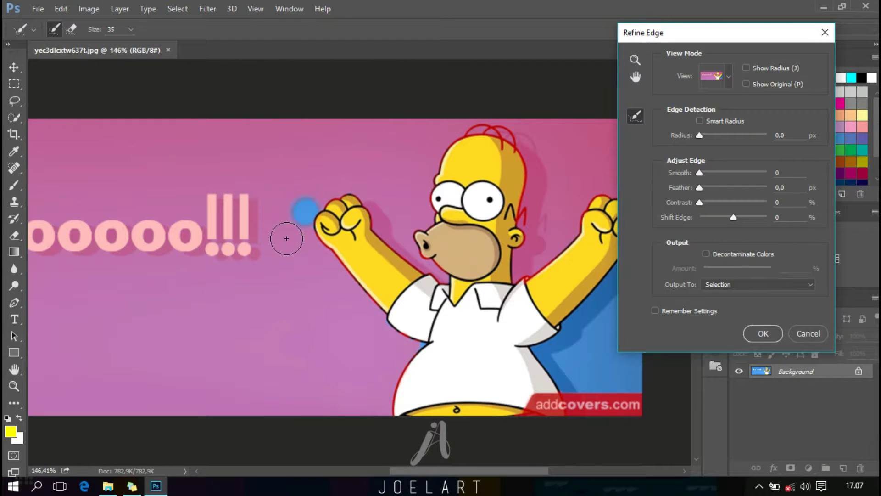
click(343, 181)
drag(442, 292, 416, 351)
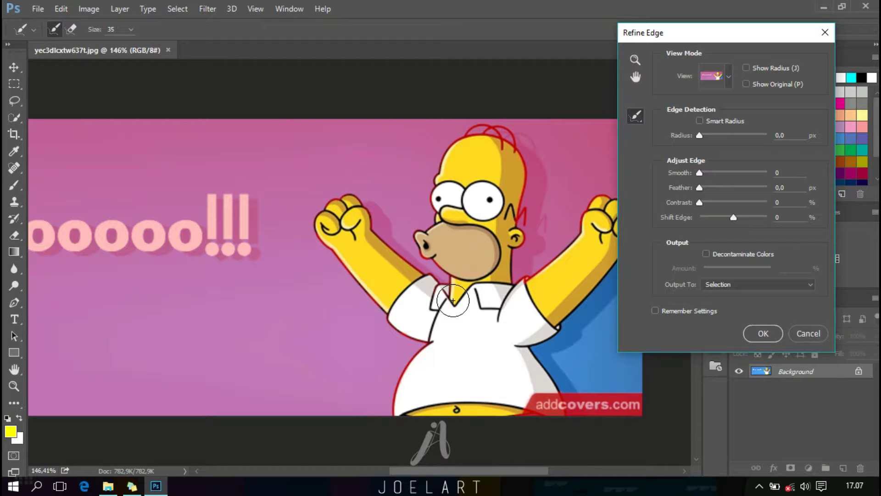
Refine Homer's right side and arm edge against the blue area down to the image bottom
scroll(537, 301, down, 2)
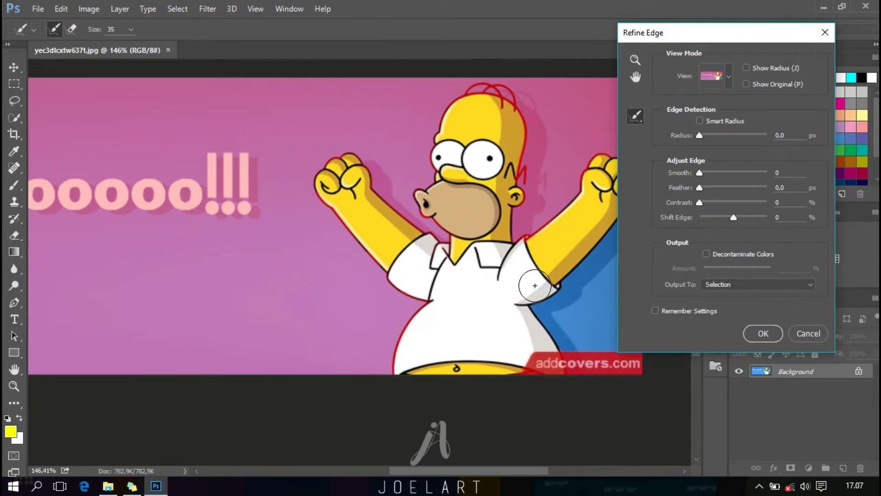
scroll(528, 281, down, 2)
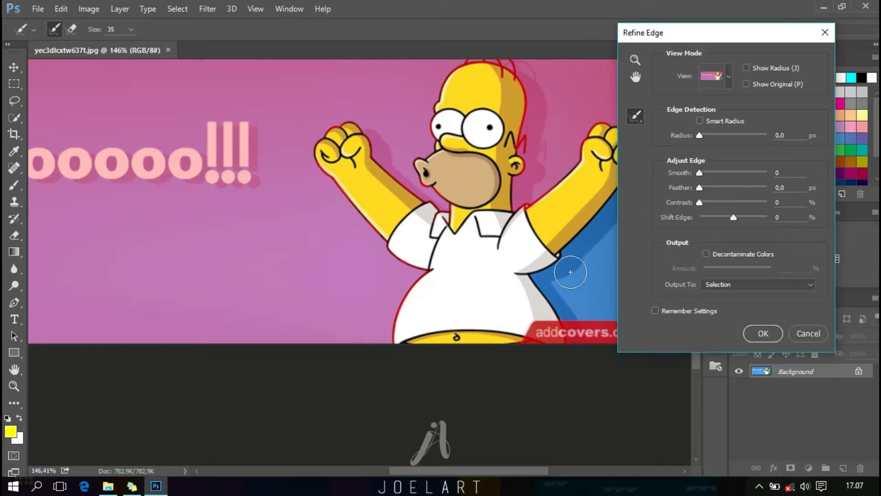
scroll(574, 276, up, 1)
scroll(579, 317, up, 1)
drag(579, 356, 540, 316)
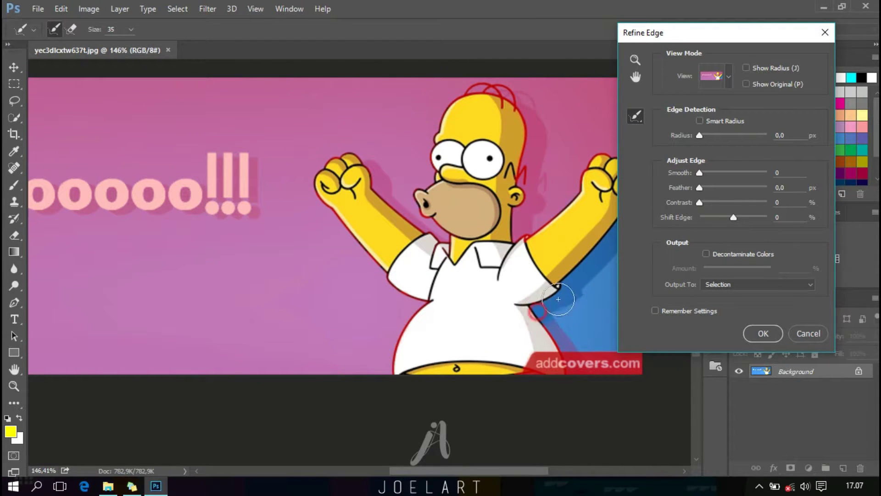
scroll(581, 374, up, 1)
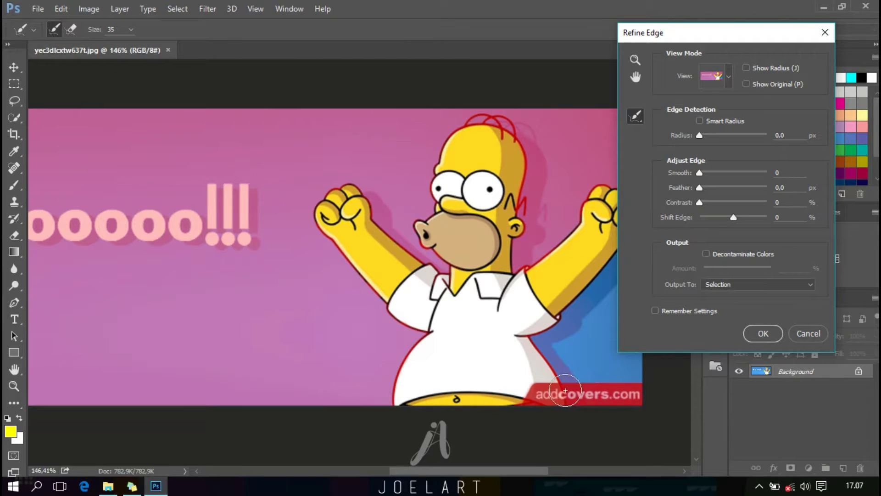
scroll(565, 377, down, 1)
scroll(565, 376, right, 4)
drag(508, 182, 413, 294)
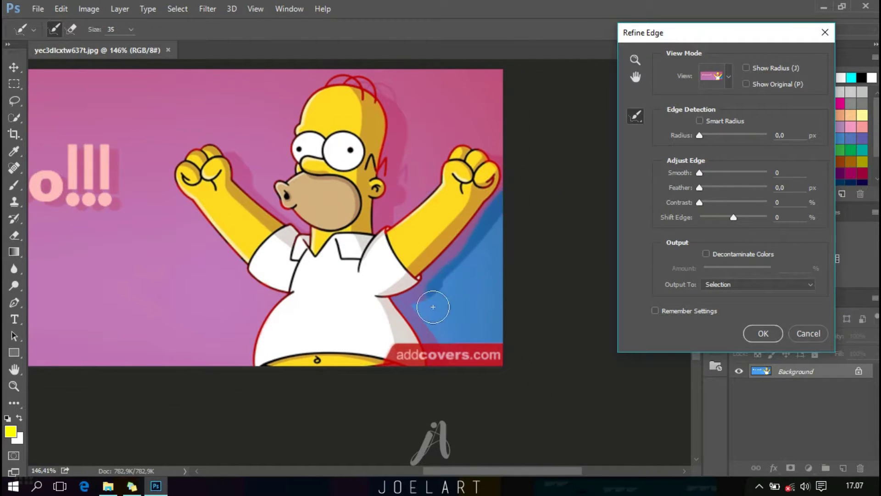
drag(491, 231, 458, 364)
drag(459, 287, 476, 332)
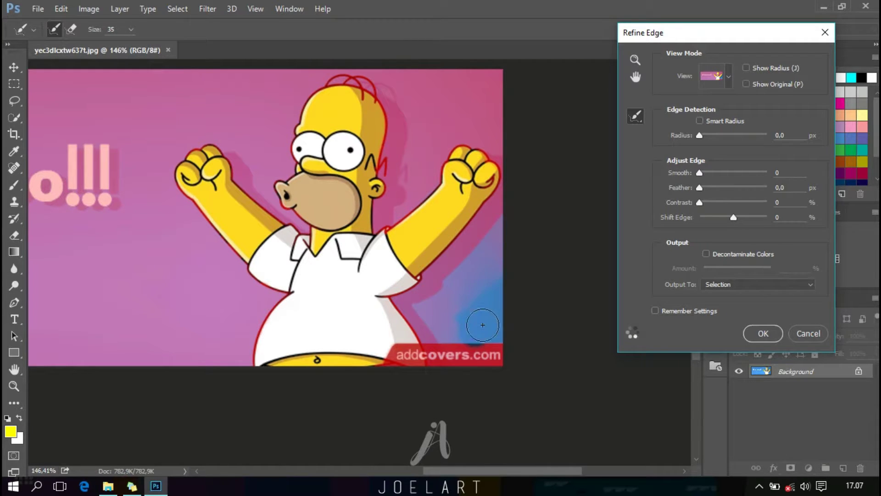
drag(476, 332, 488, 371)
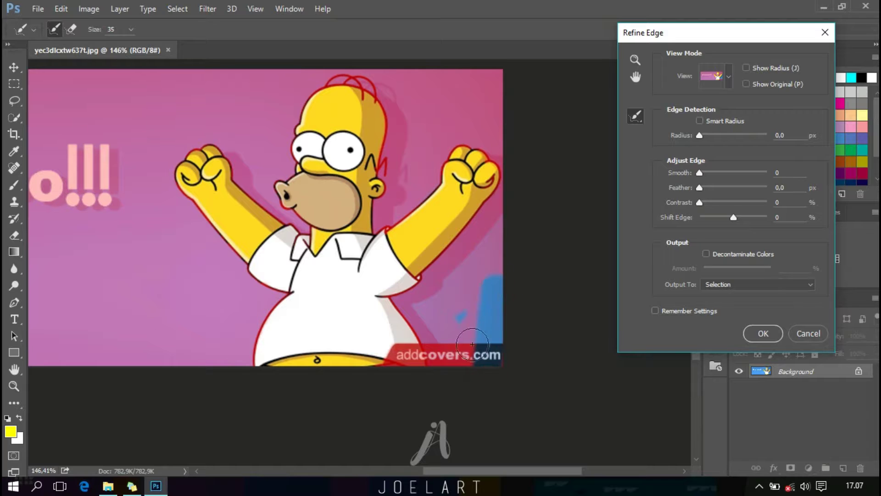
mouse_move(494, 307)
mouse_down()
mouse_move(466, 315)
mouse_move(494, 367)
mouse_up()
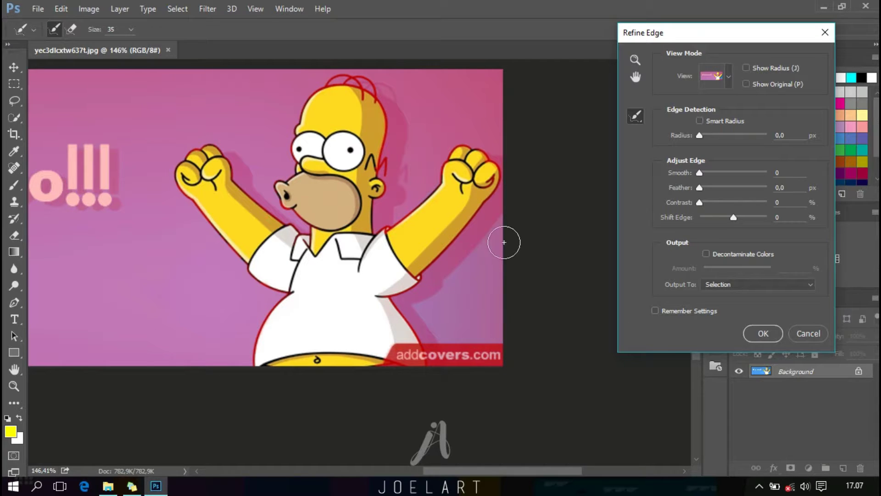
Use the Erase Refinements Tool to undo refinements on the shirt collar
click(636, 117)
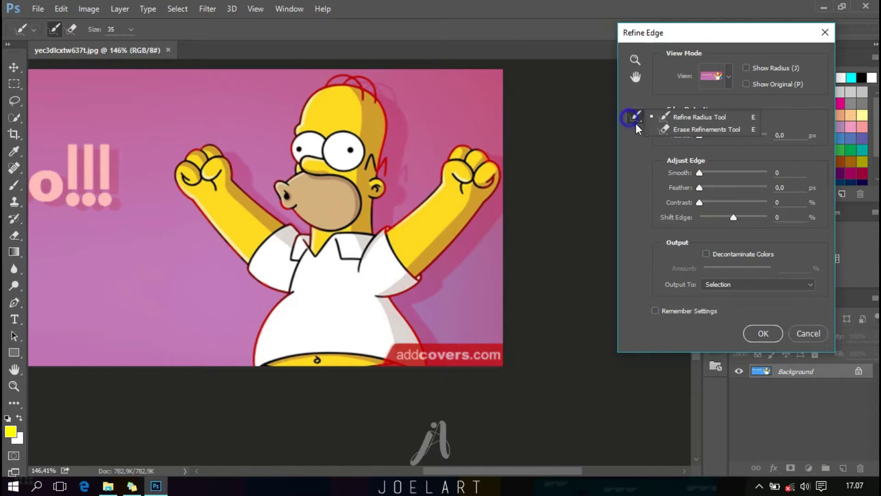
click(654, 130)
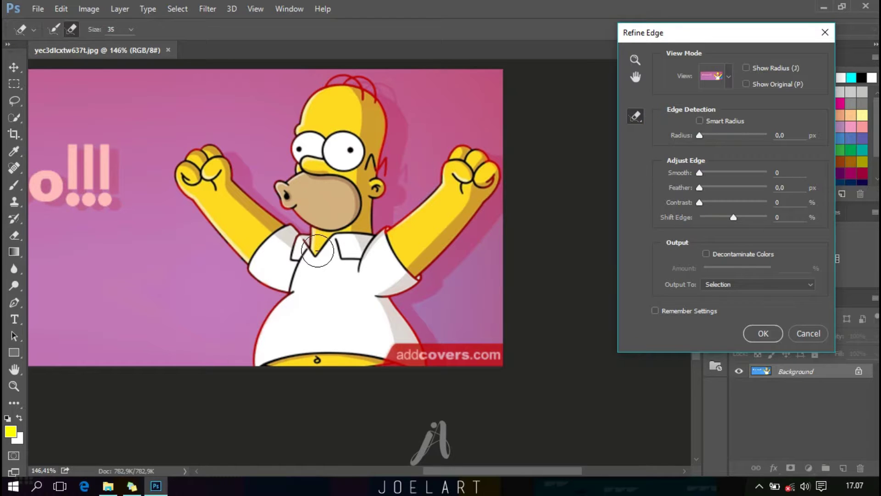
drag(305, 246, 291, 260)
scroll(429, 245, up, 3)
scroll(386, 225, up, 1)
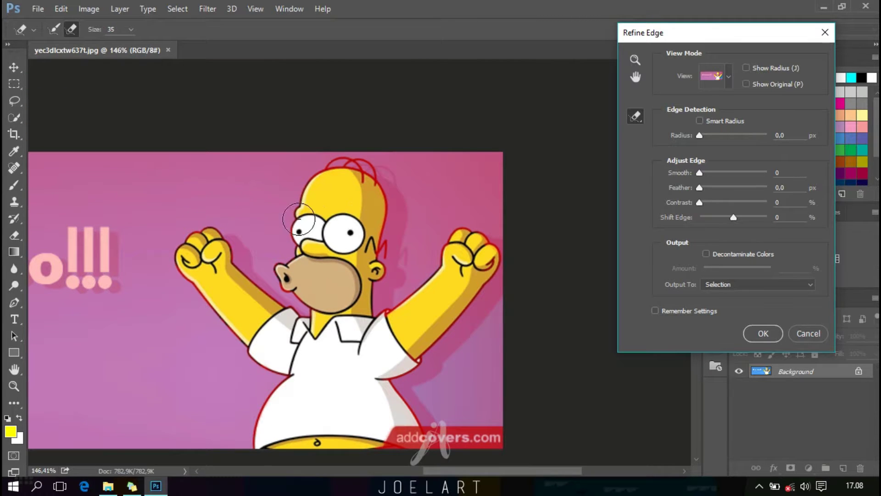
scroll(362, 216, up, 1)
alt+scroll(361, 202, up, 3)
alt+scroll(359, 185, up, 1)
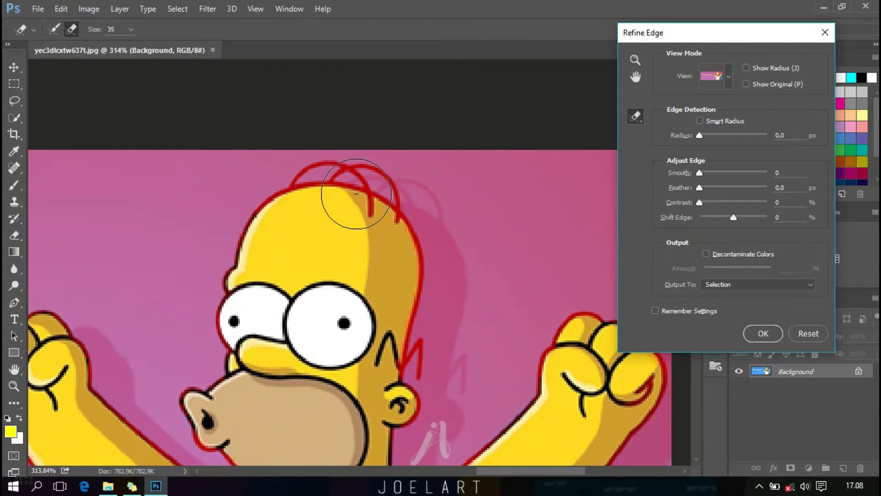
alt+scroll(358, 189, down, 1)
alt+scroll(356, 194, down, 1)
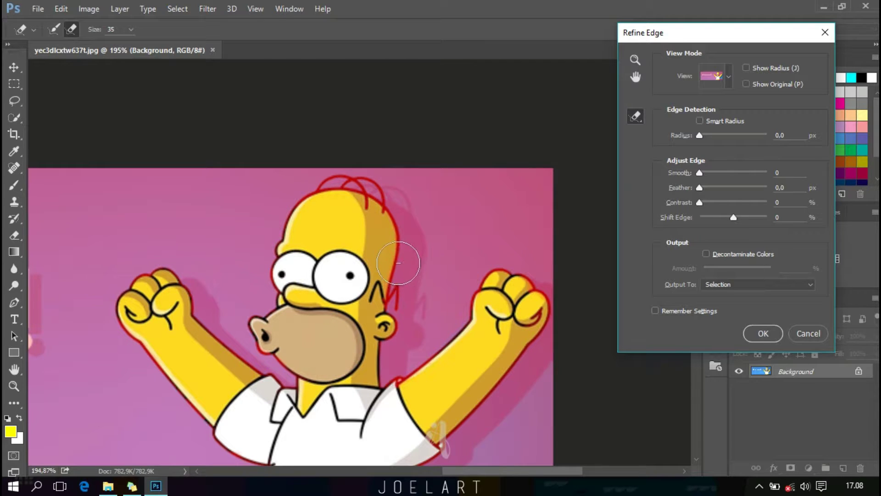
With a smaller brush, erase refinements over the hair strands, then return to Refine Radius
key(bracketleft)
key(bracketleft)
drag(368, 203, 368, 190)
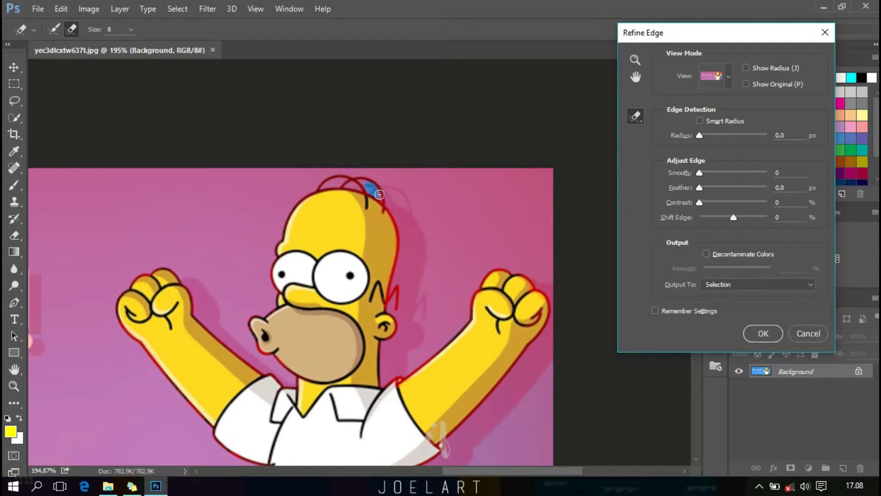
drag(379, 195, 373, 186)
mouse_move(348, 186)
mouse_down()
mouse_move(327, 185)
mouse_move(337, 182)
mouse_up()
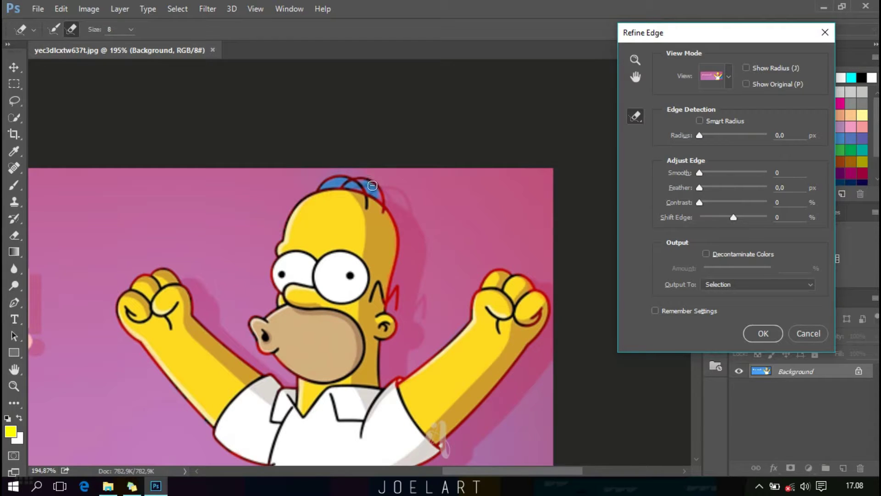
drag(379, 198, 386, 199)
click(639, 119)
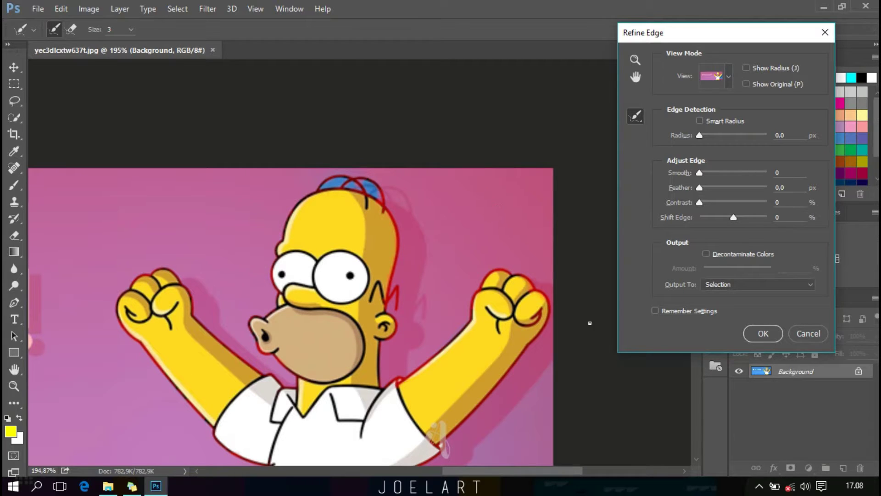
Accept Refine Edge, then subtract the blue strip beside Homer's right arm from the selection
click(764, 333)
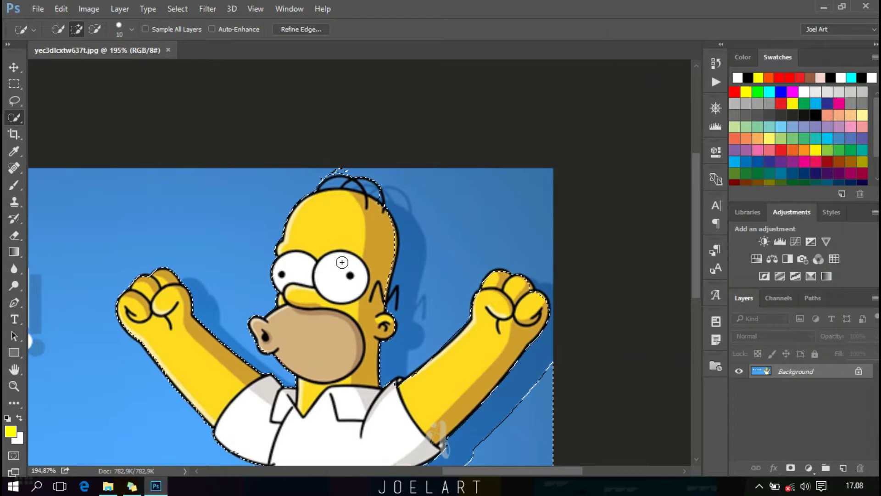
scroll(342, 262, down, 1)
scroll(342, 263, down, 2)
scroll(342, 262, down, 2)
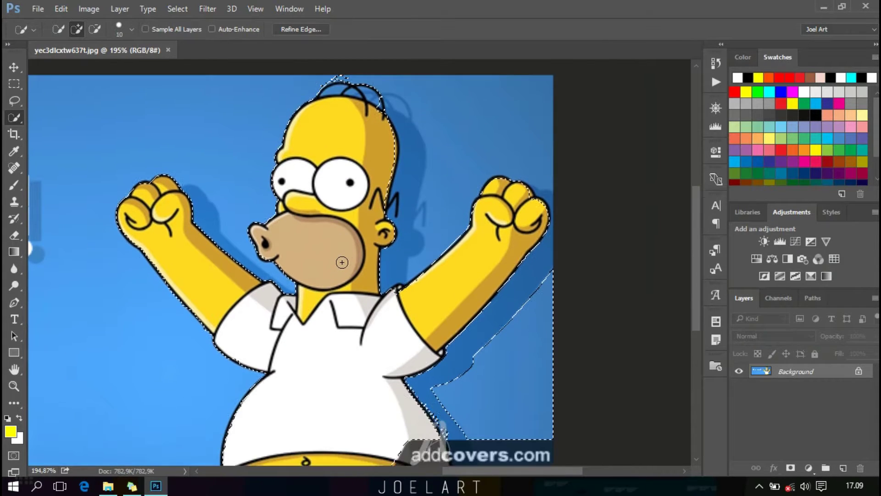
scroll(341, 257, down, 3)
click(94, 29)
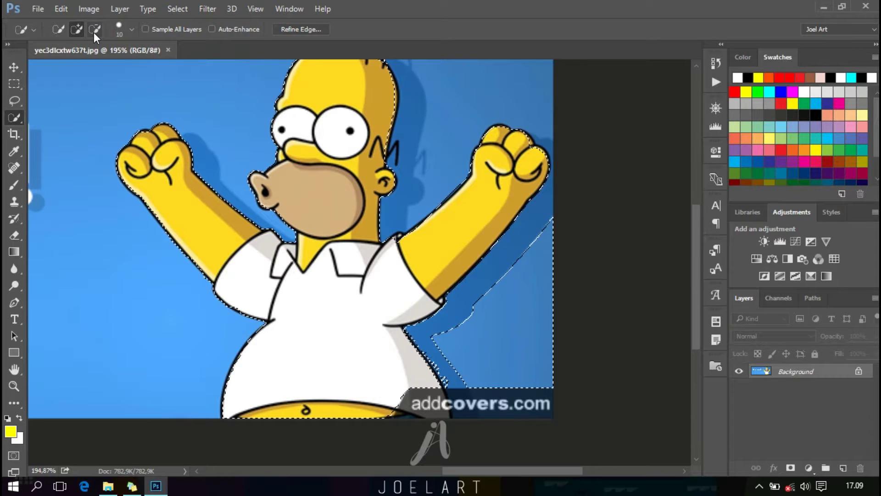
drag(468, 331, 470, 393)
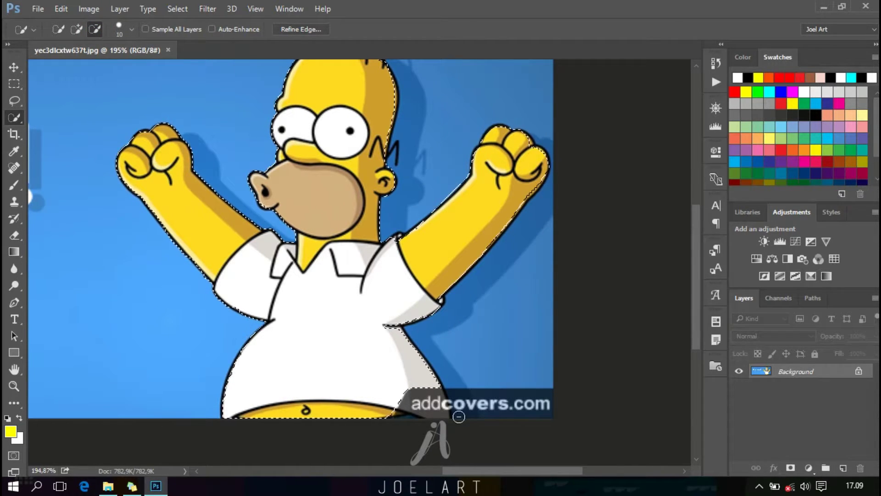
scroll(344, 400, up, 2)
scroll(344, 399, up, 1)
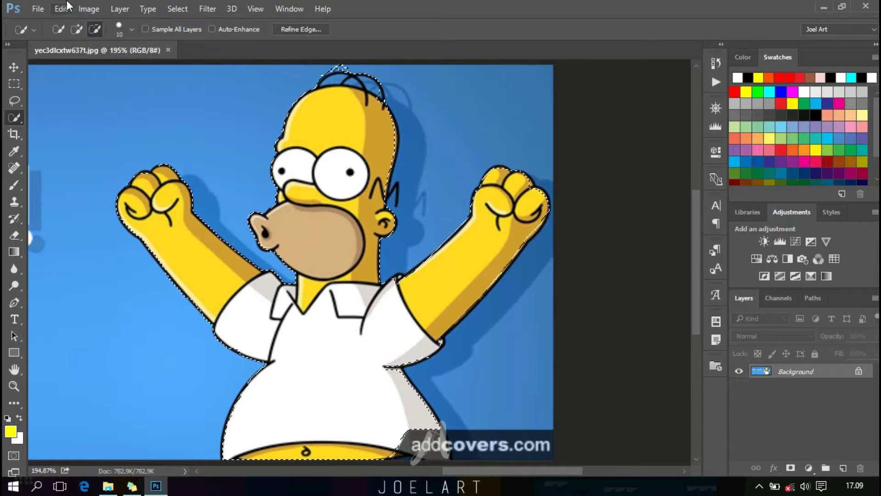
Open the space scene 64f2112956bbeb7c0c3b294be978661b.jpg from Downloads, then return to the Homer image
click(39, 8)
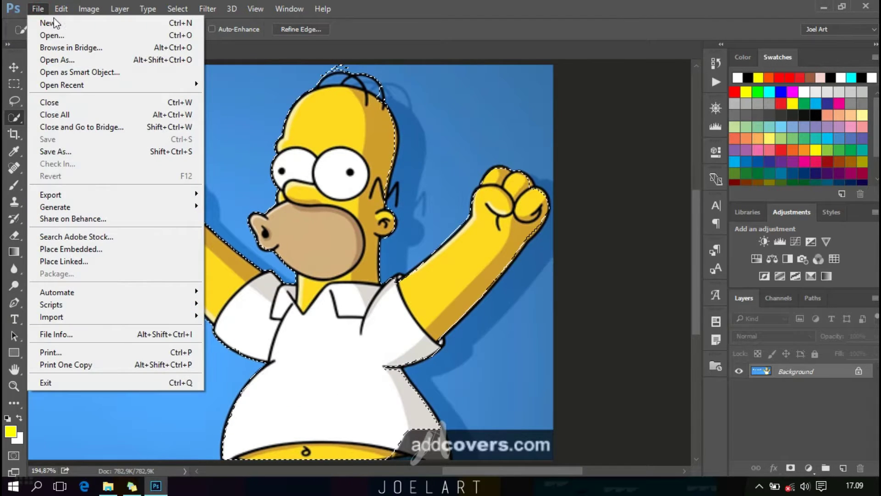
click(78, 36)
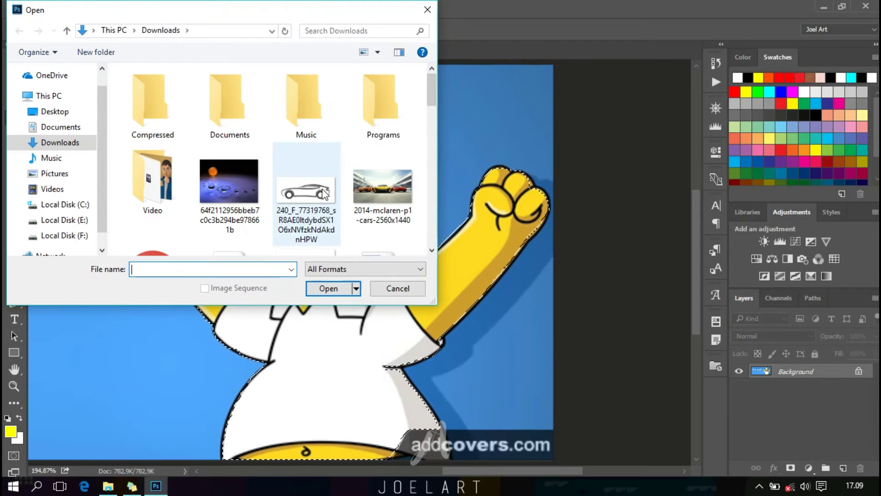
click(252, 188)
click(329, 288)
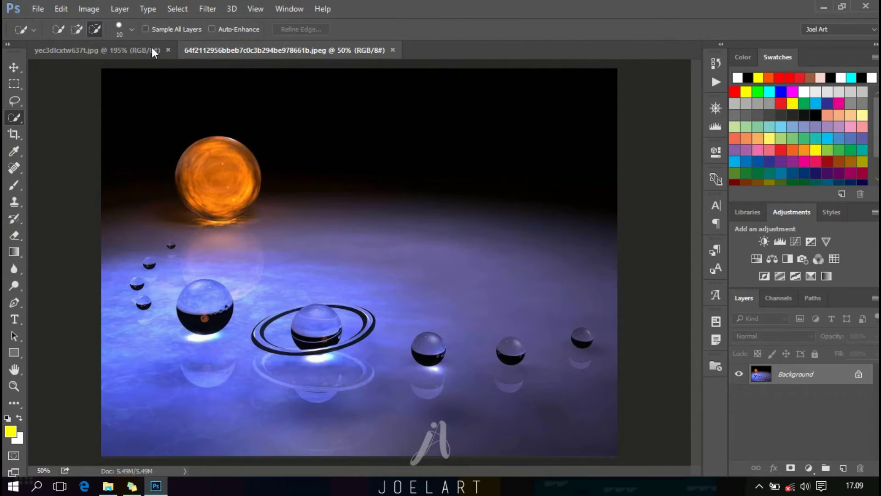
click(151, 47)
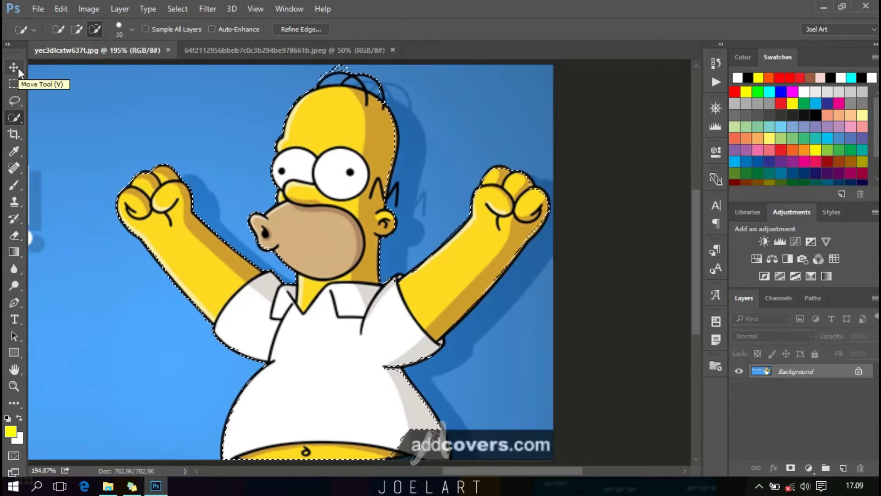
Drag the selected Homer cut-out with the Move tool into the space scene as Layer 1
click(15, 67)
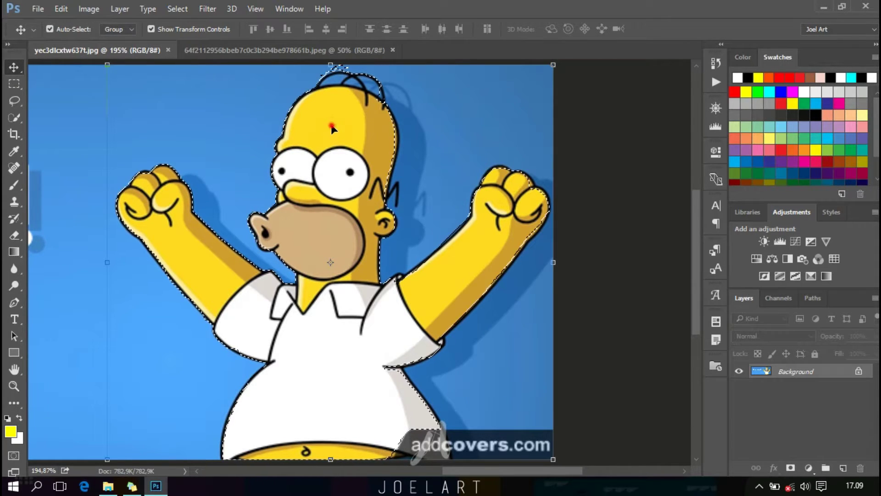
mouse_move(342, 124)
mouse_down()
mouse_move(354, 118)
mouse_move(358, 225)
mouse_up()
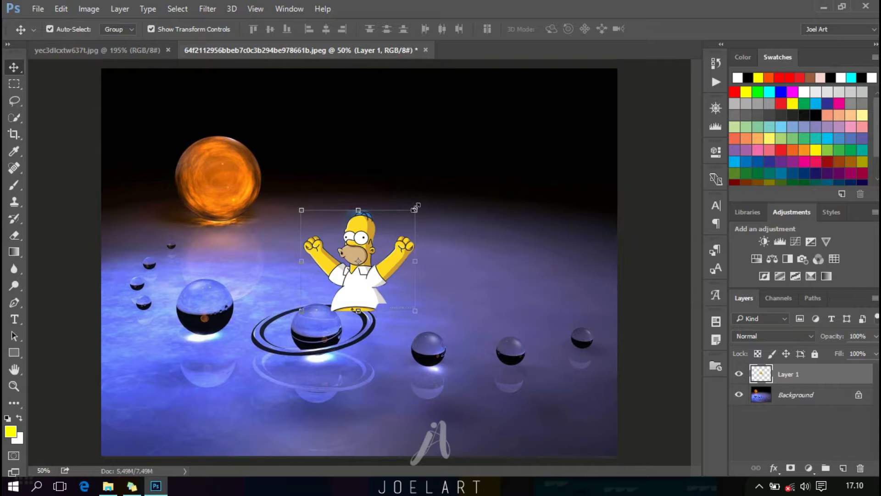
Enlarge Homer from his top-right corner to about 180% and commit the transform
drag(415, 208, 492, 184)
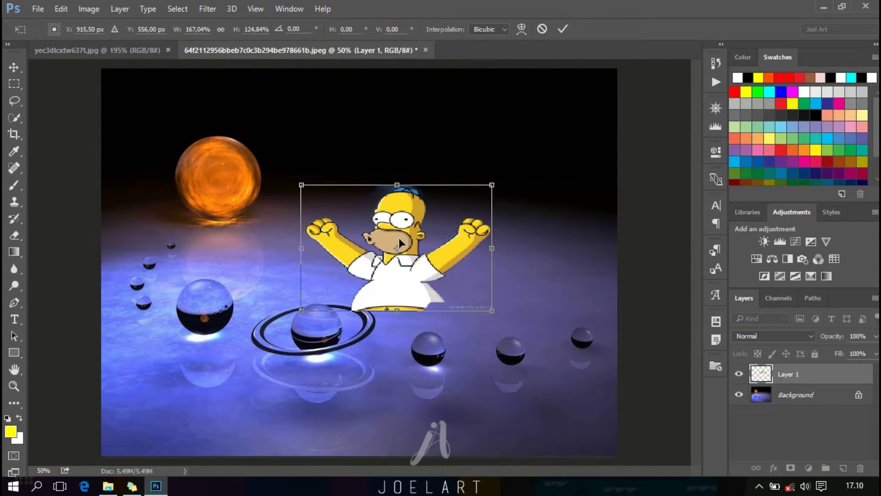
key(ctrl+z)
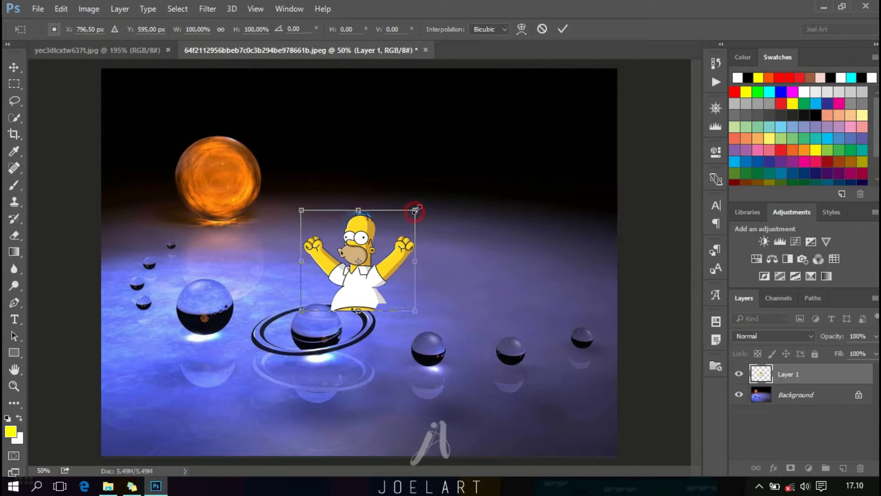
drag(415, 211, 515, 133)
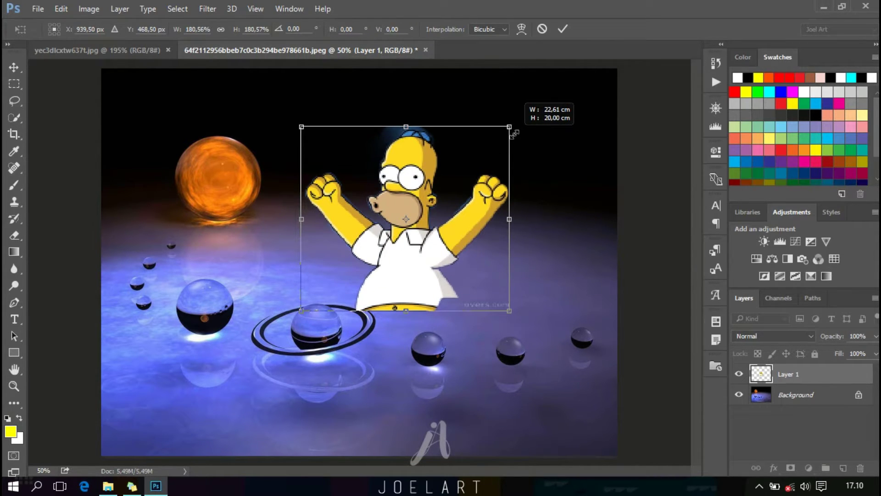
drag(514, 133, 520, 139)
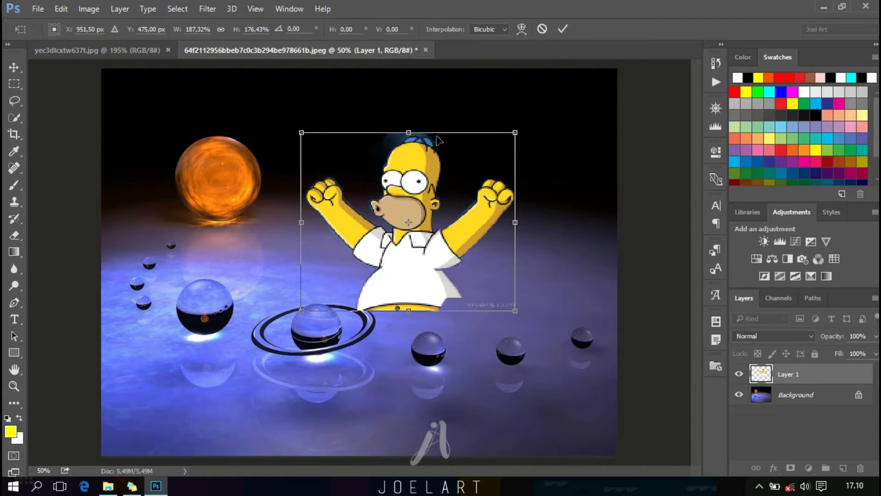
key(ctrl+z)
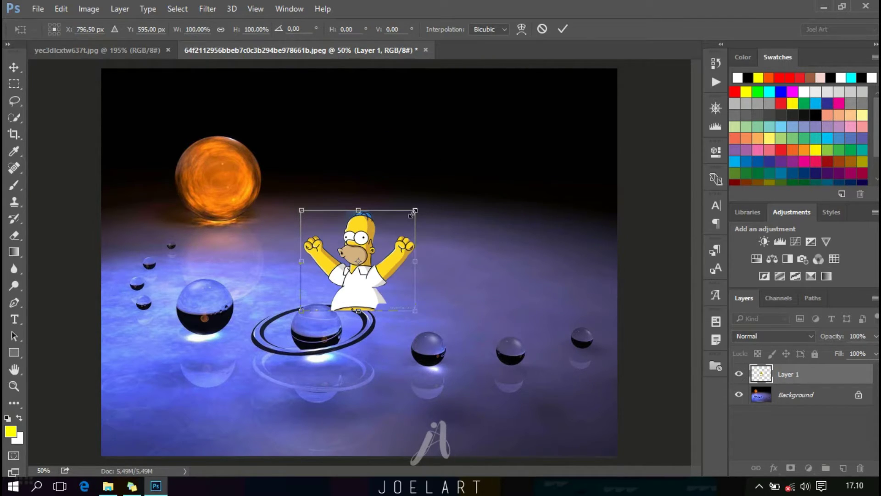
drag(412, 214, 507, 129)
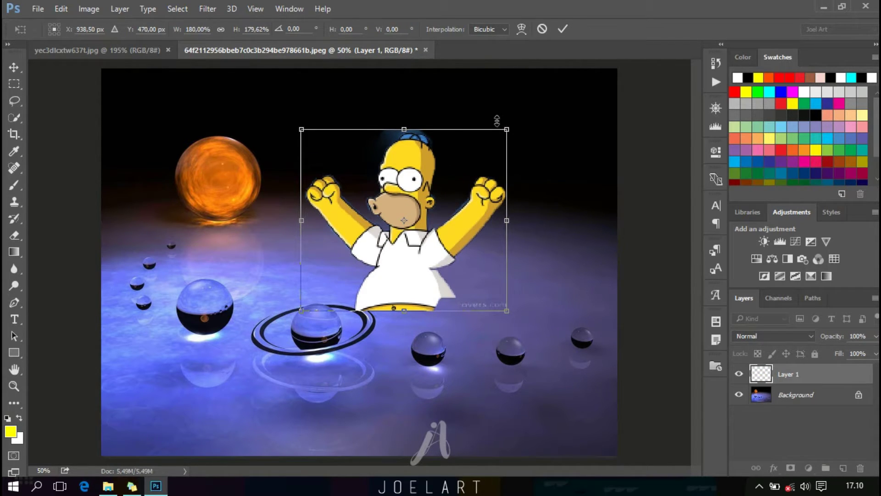
click(560, 29)
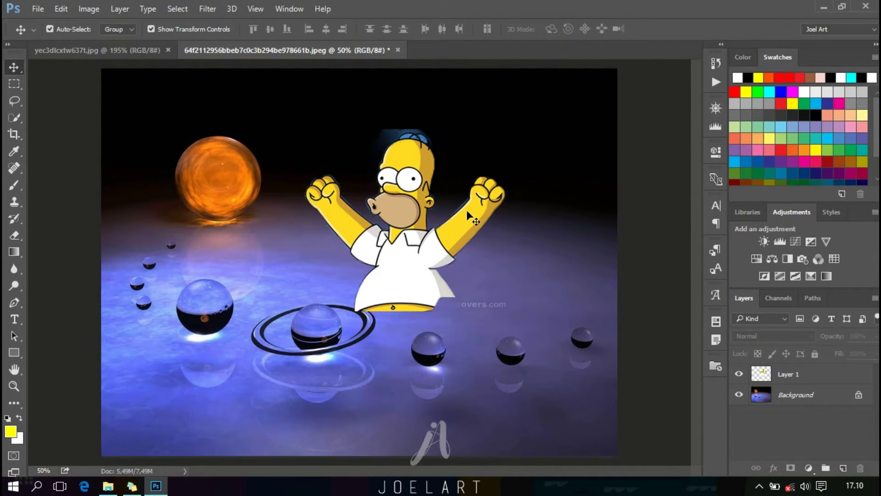
Zoom in on Homer, choose the Eraser tool and make Layer 1 active
scroll(467, 210, up, 3)
scroll(466, 210, up, 2)
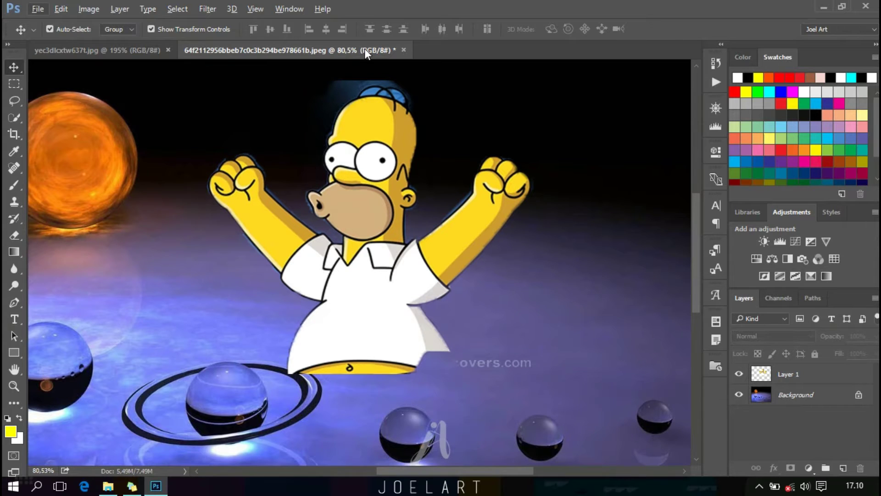
scroll(418, 254, down, 1)
scroll(419, 254, down, 1)
scroll(419, 254, down, 3)
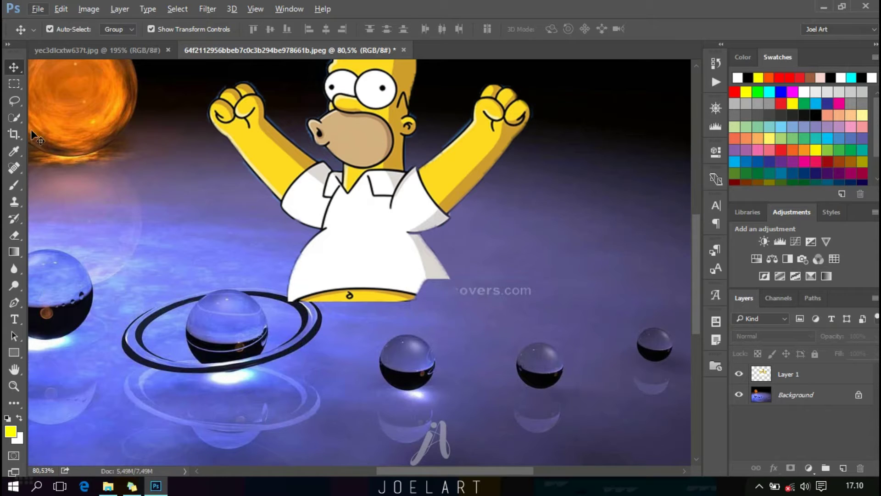
scroll(668, 306, up, 2)
scroll(436, 216, up, 3)
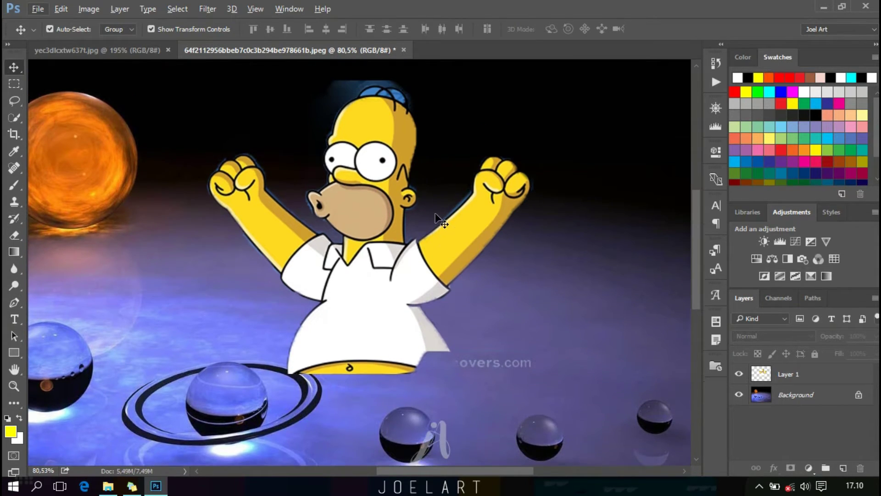
scroll(436, 216, up, 1)
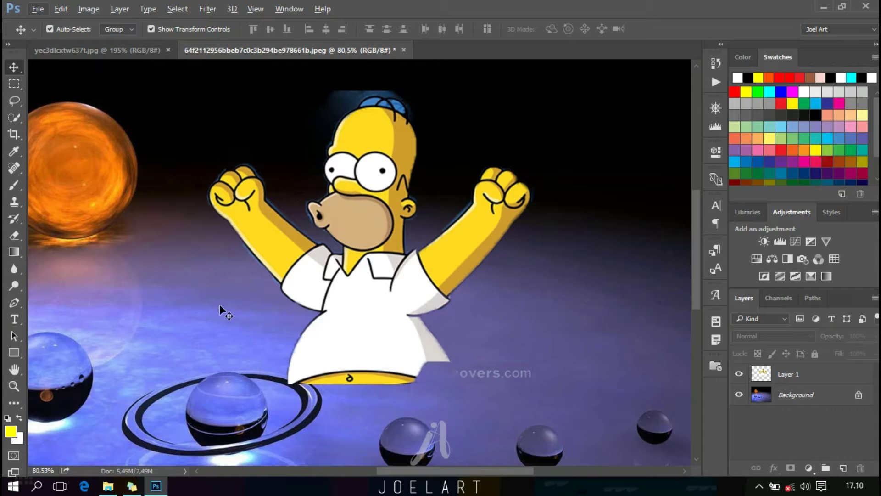
click(12, 236)
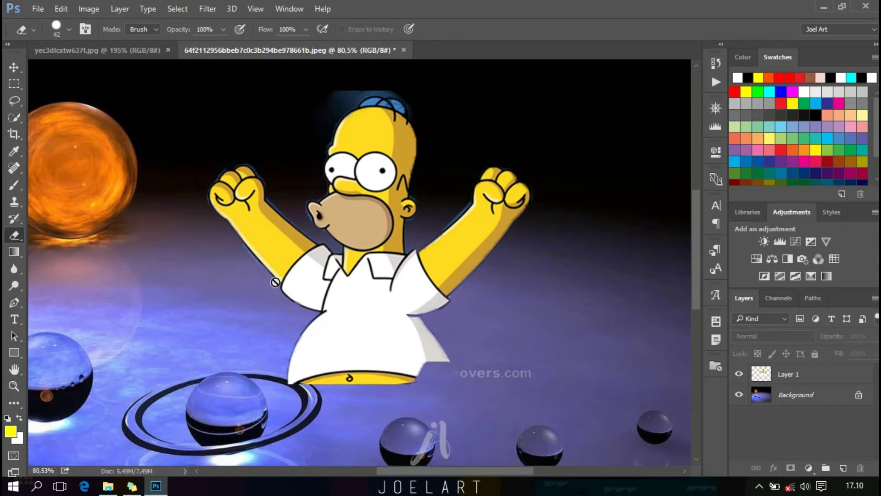
click(825, 376)
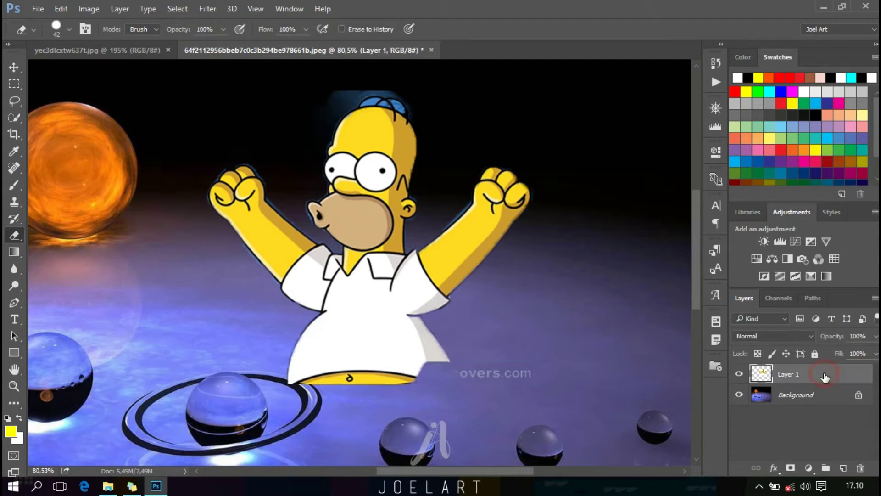
click(345, 87)
Erase the dark halo above and beside Homer's head and around his left fist
click(326, 92)
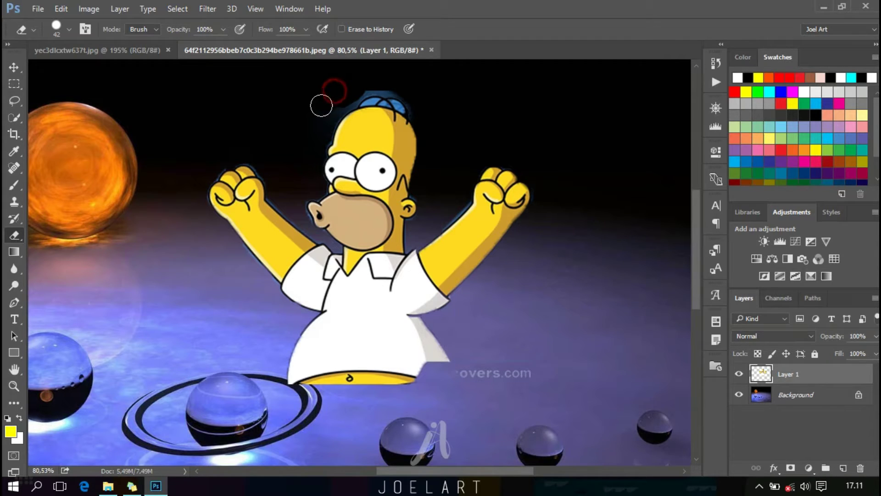
click(347, 95)
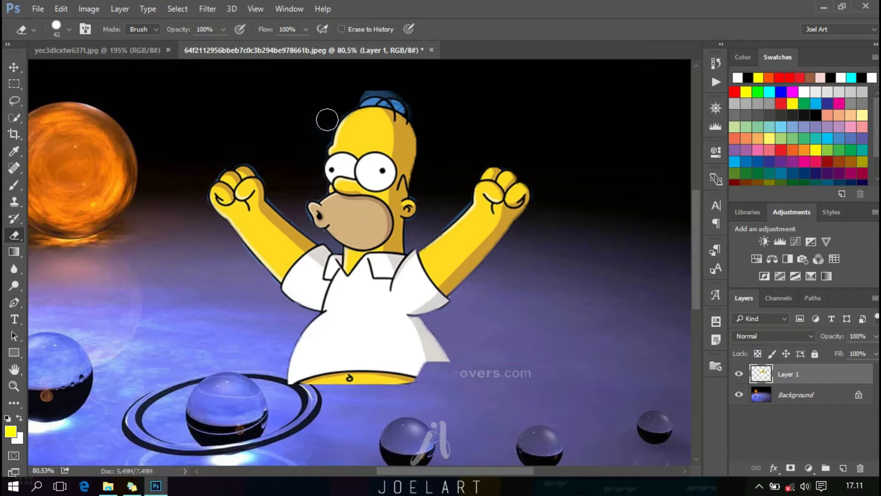
click(316, 143)
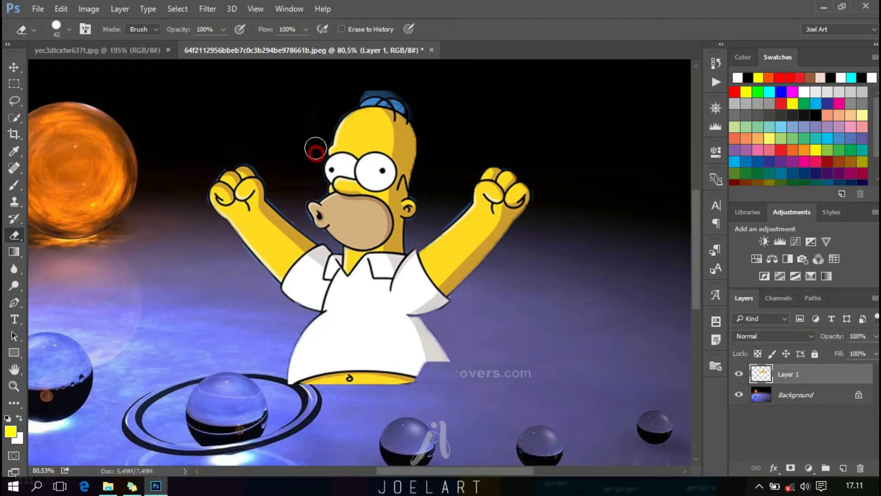
click(316, 144)
click(223, 157)
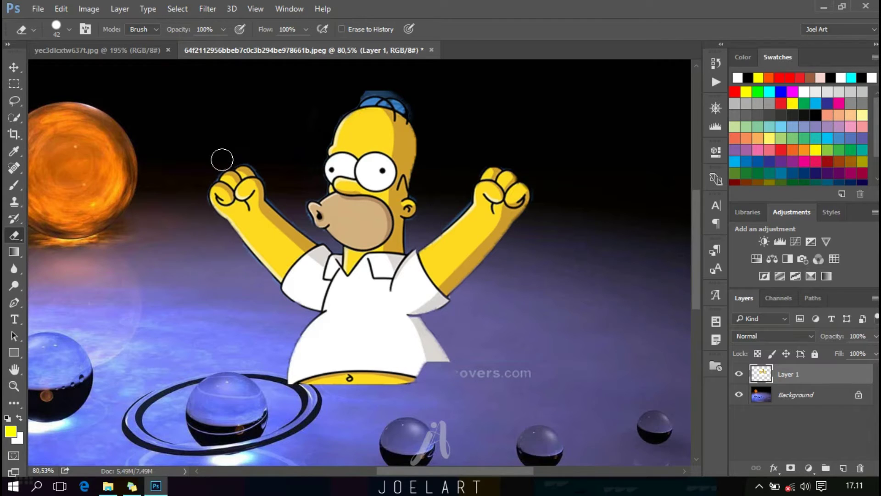
click(213, 160)
click(209, 168)
click(204, 173)
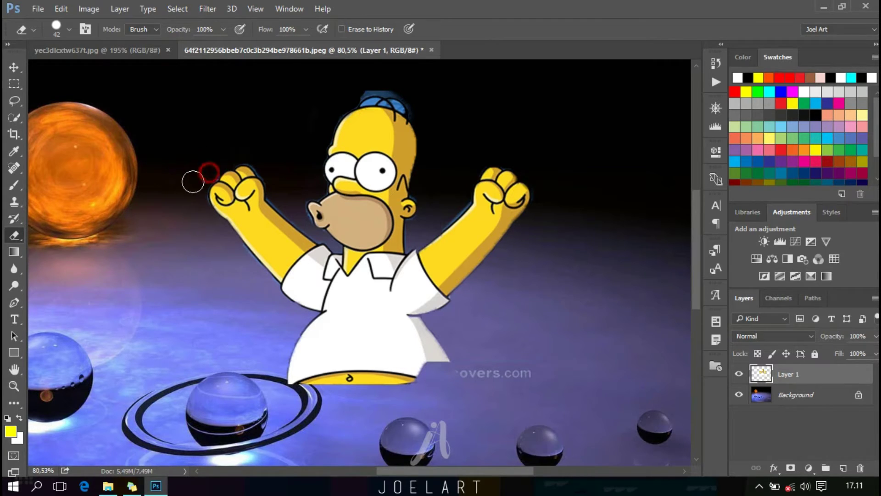
click(197, 183)
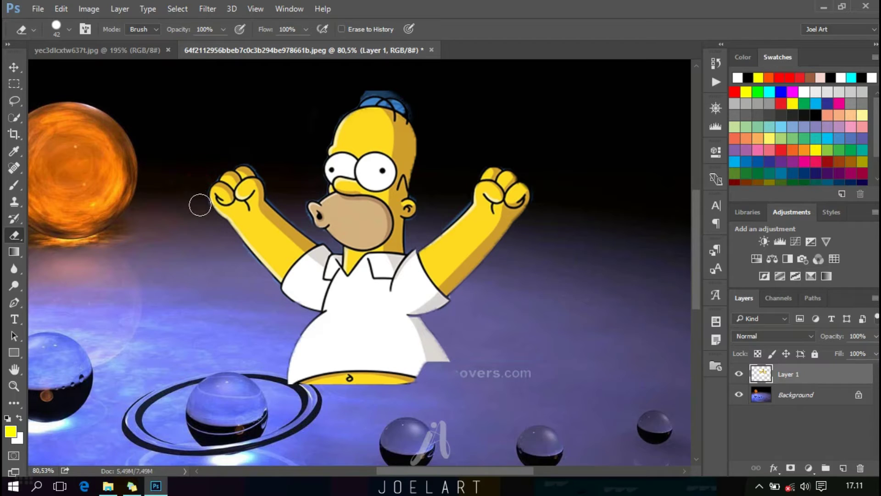
Erase the remaining fringe over the left fist, at the cheek and above Homer's hair
click(246, 158)
click(249, 155)
click(299, 216)
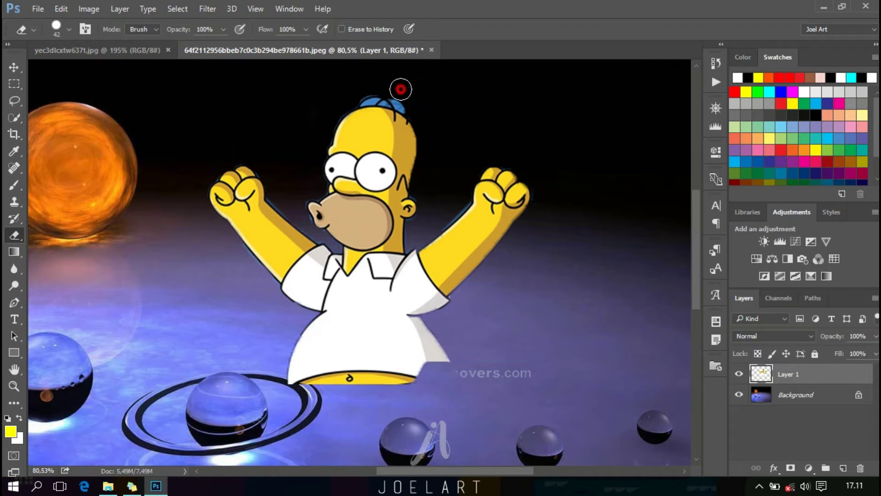
drag(400, 89, 377, 89)
click(366, 84)
click(377, 87)
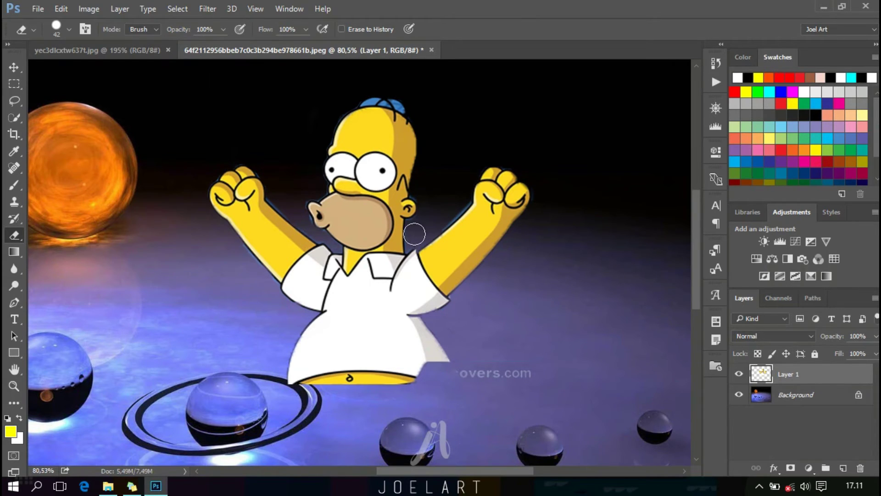
scroll(381, 289, down, 2)
scroll(374, 296, up, 1)
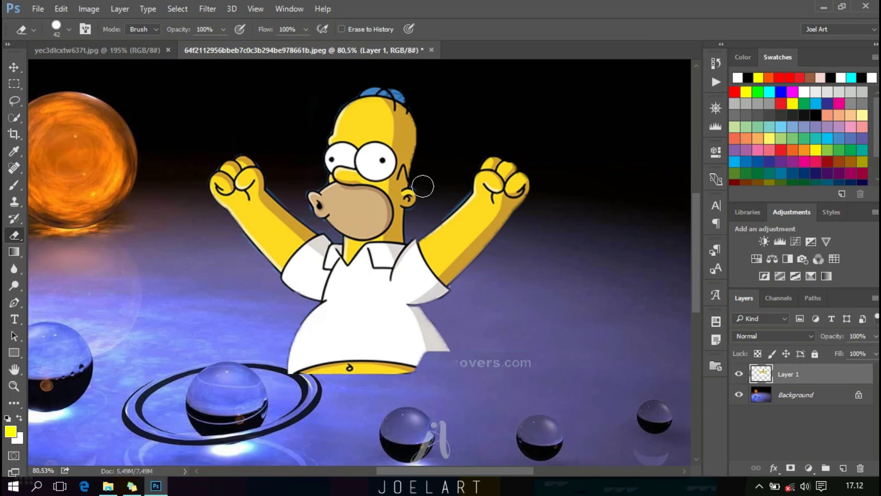
Minimize Photoshop to reveal the Windows desktop
click(830, 7)
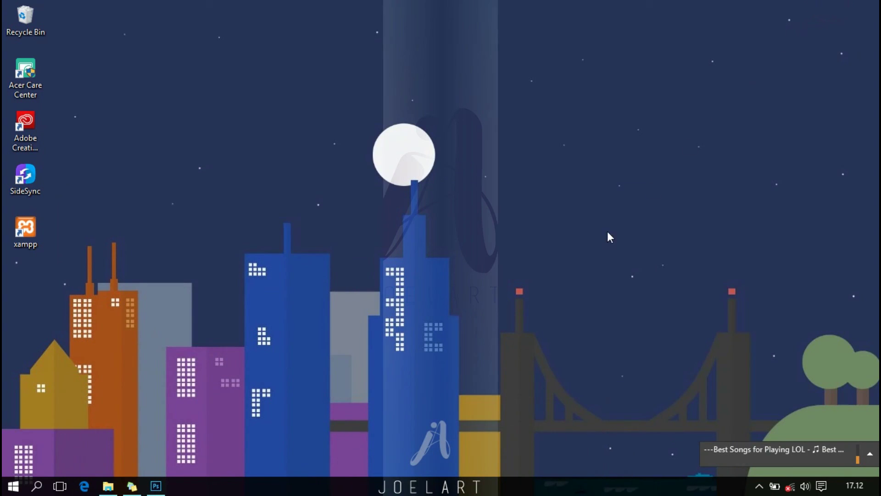